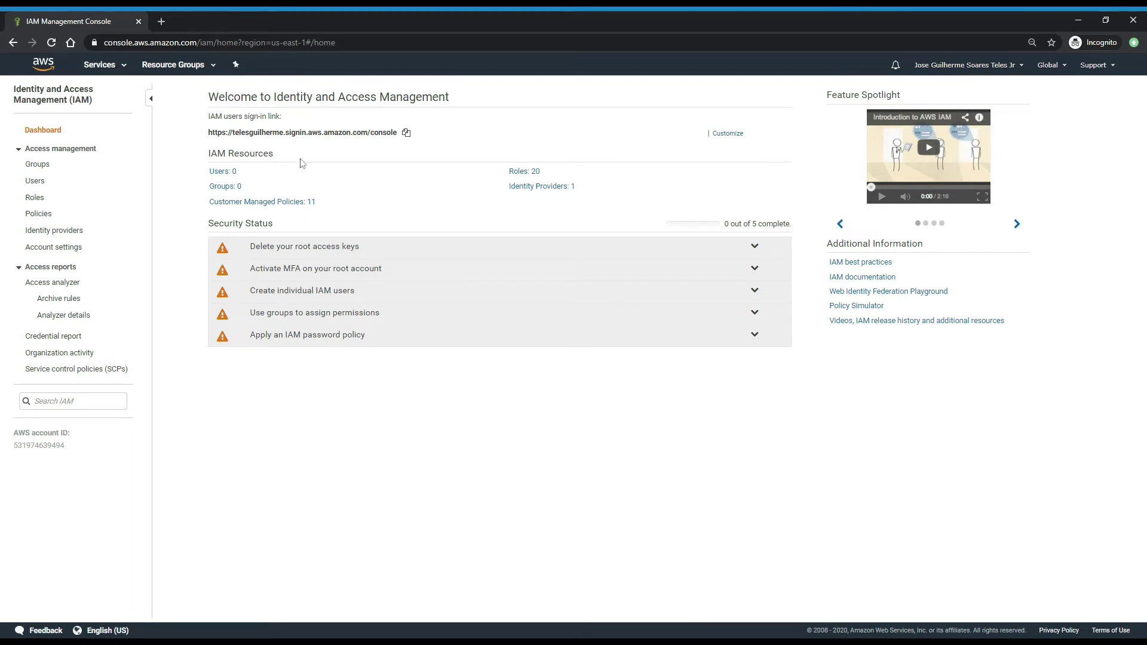
- Return from the IAM dashboard to Console Home using the Services menu history
click(110, 67)
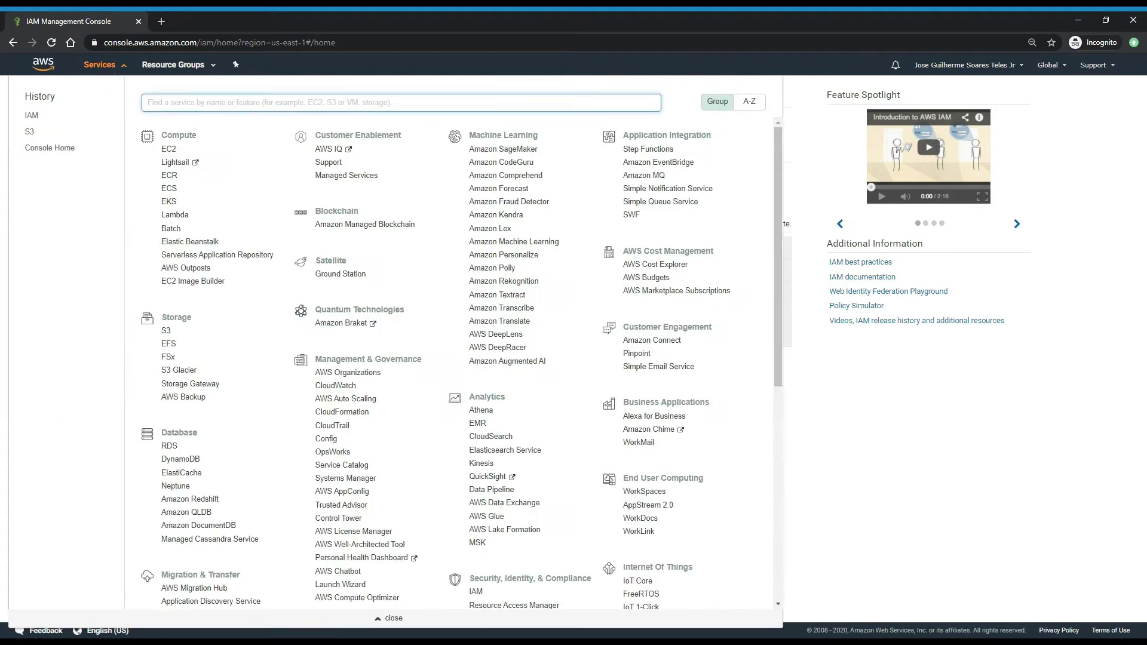
click(49, 148)
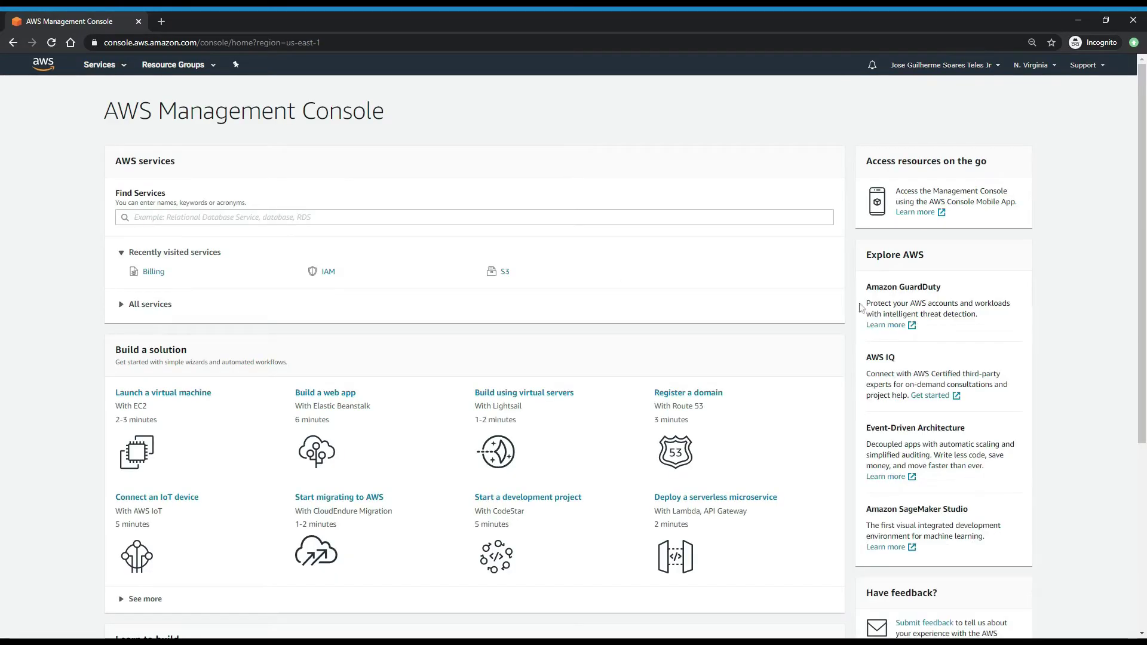
- Browse the full services list, then look over the regions dropdown
click(118, 73)
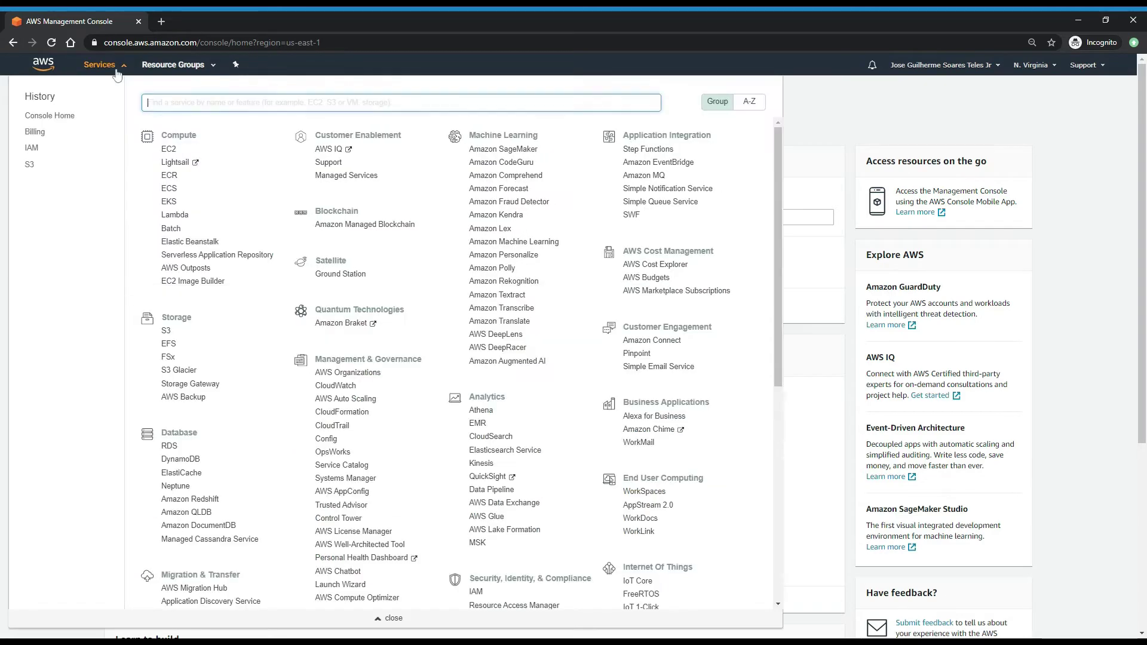
scroll(401, 335, down, 5)
scroll(400, 335, up, 6)
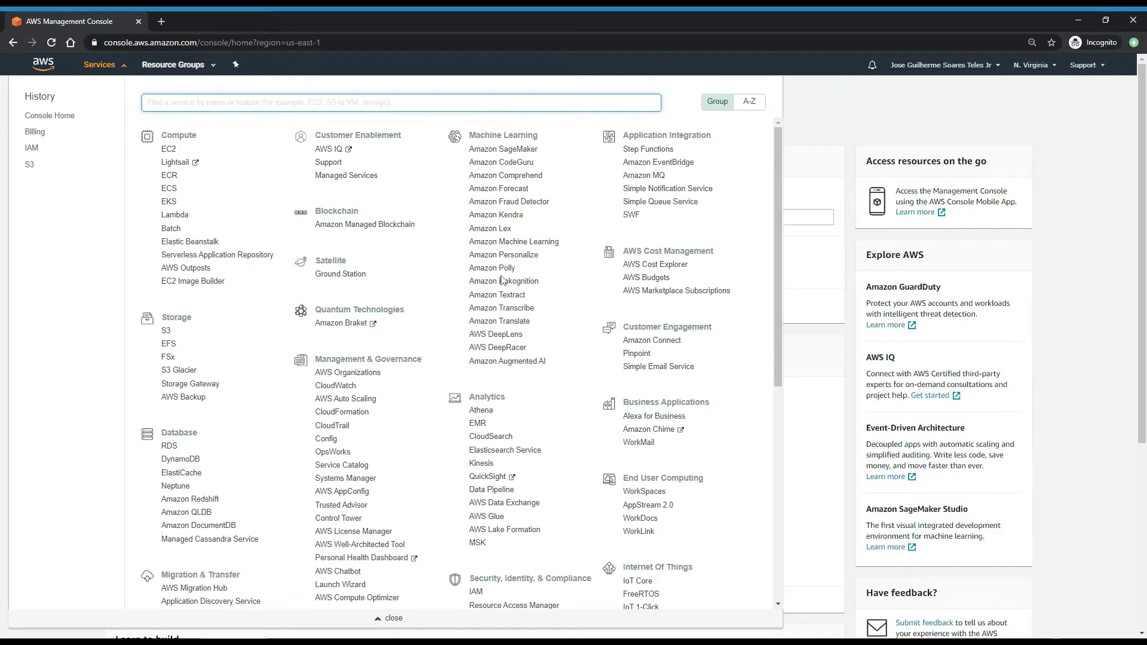
click(905, 133)
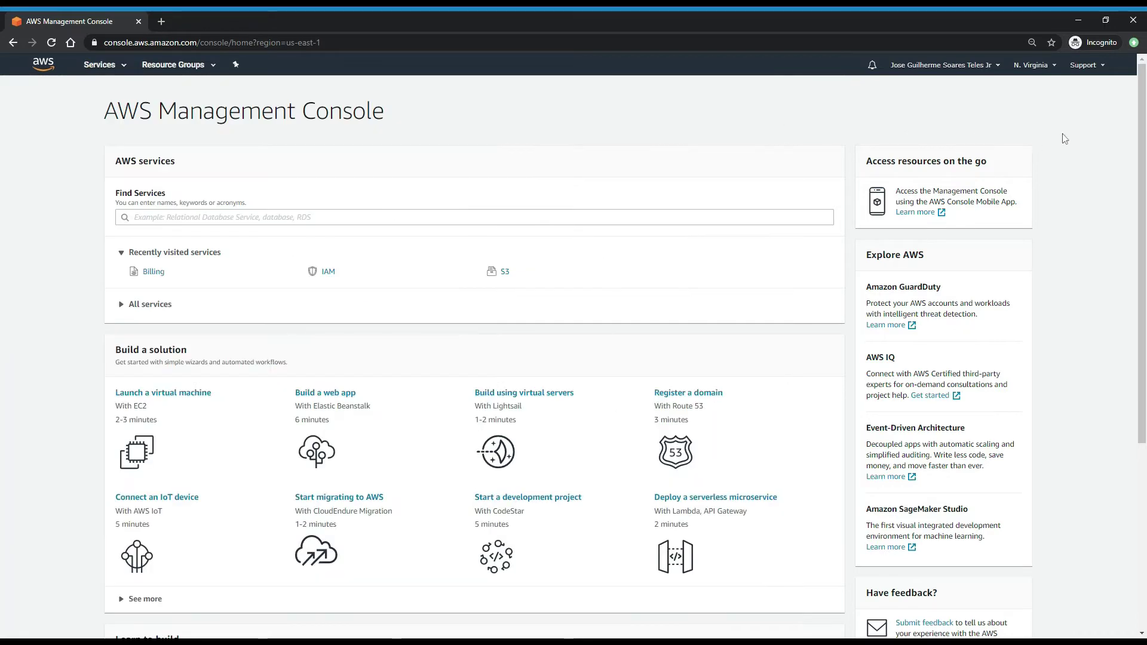
click(1035, 65)
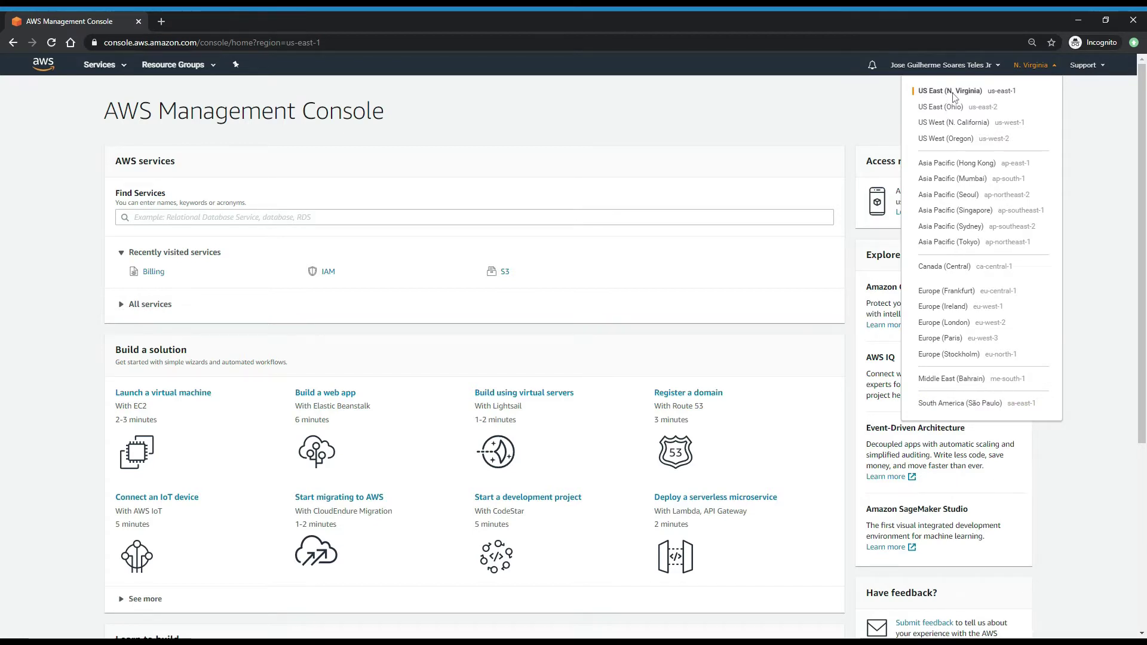
click(819, 102)
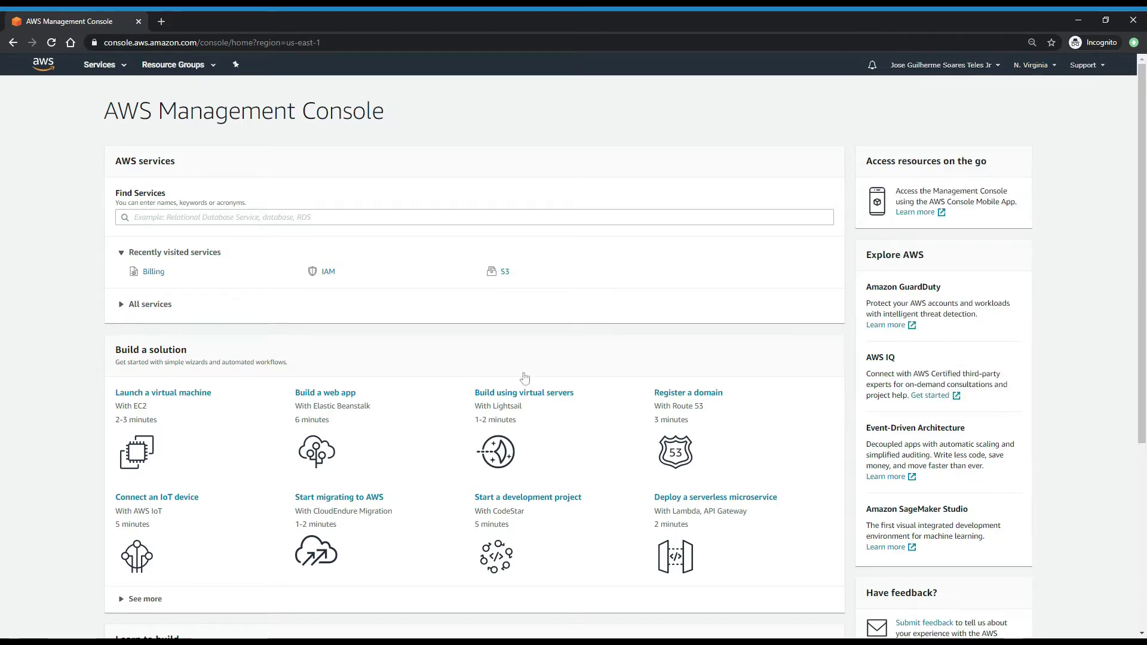
- Open IAM from Security, Identity & Compliance in the services list
click(96, 67)
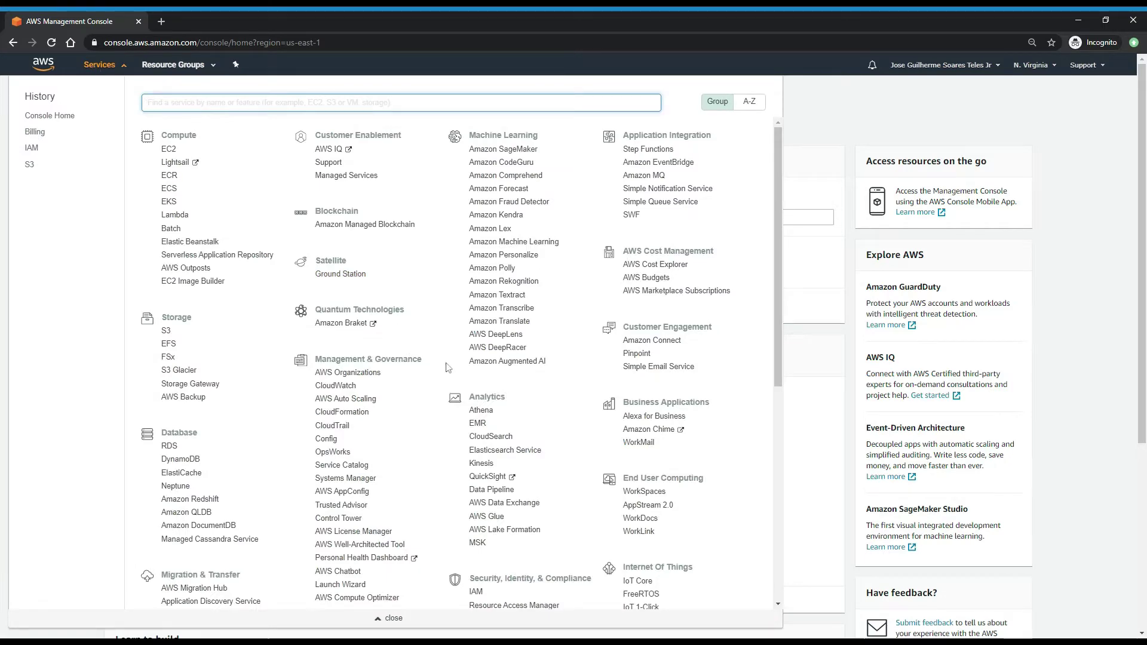
scroll(449, 368, down, 1)
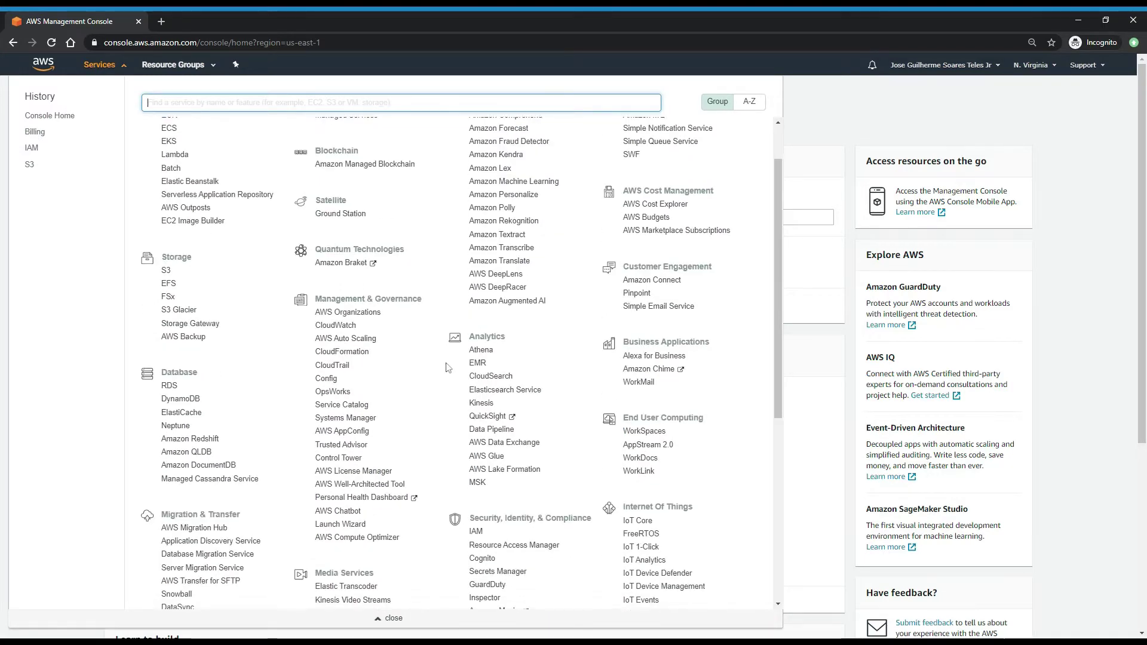
scroll(451, 366, down, 3)
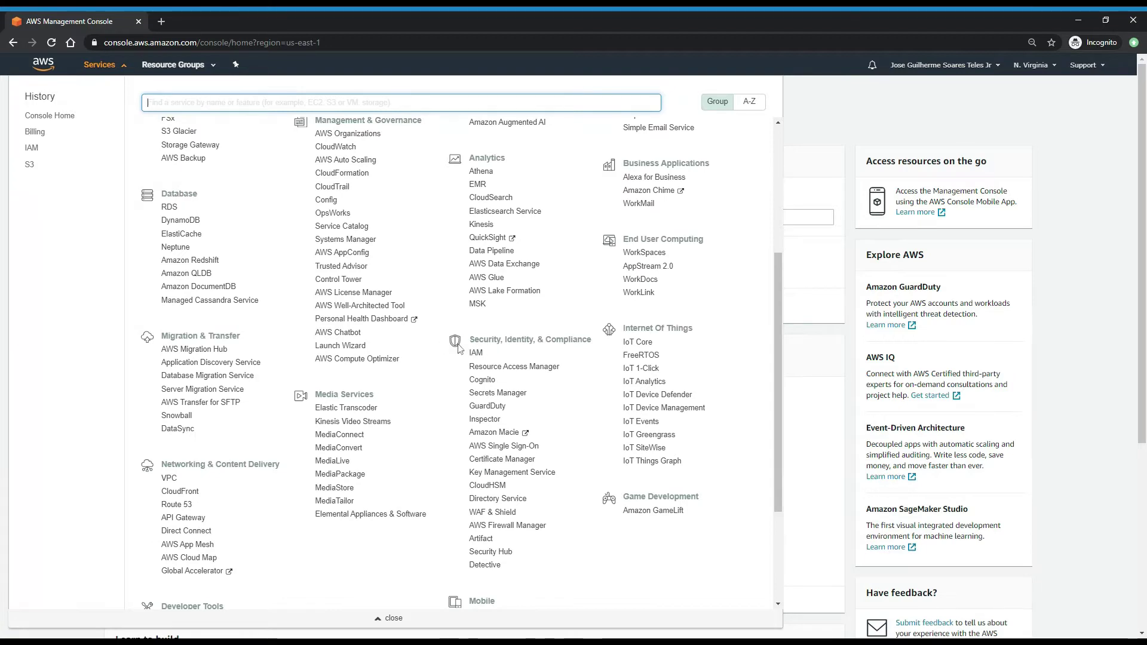
click(476, 353)
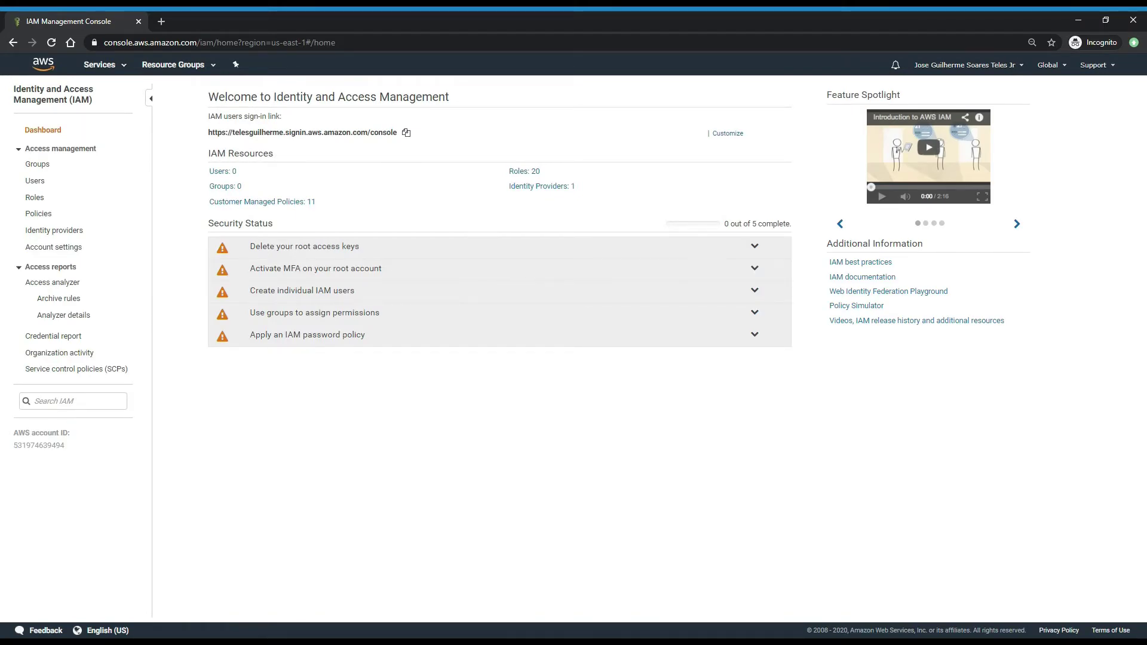
- Copy the IAM users sign-in link and delete the existing account alias
drag(209, 117, 293, 118)
click(309, 119)
click(406, 132)
click(736, 136)
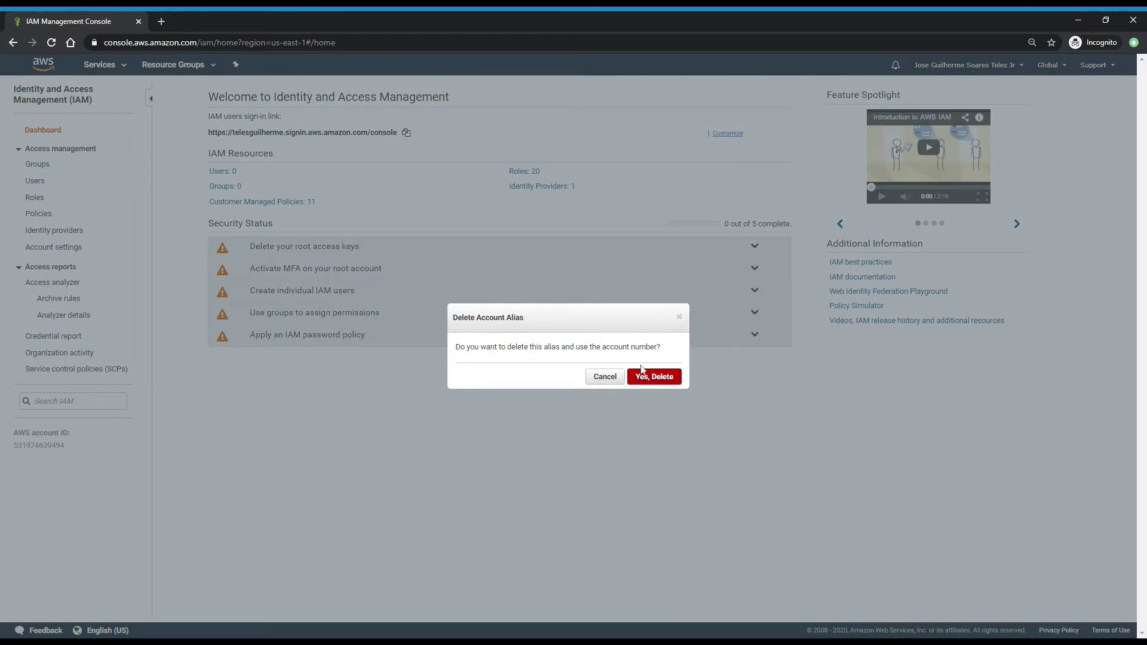
click(607, 377)
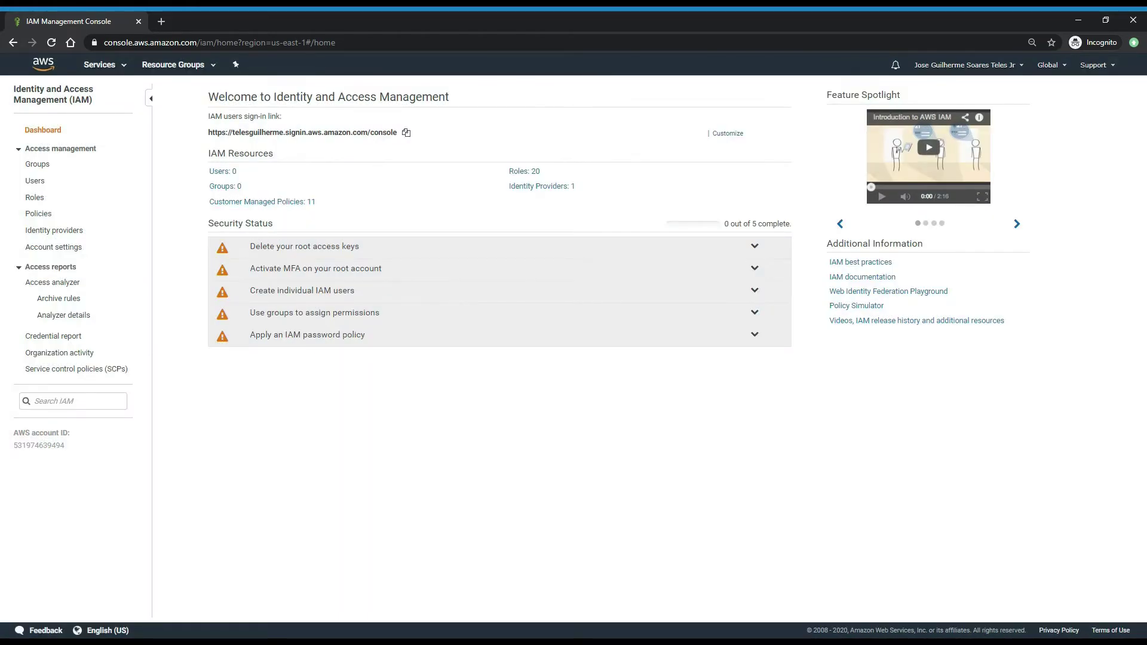
click(726, 134)
click(654, 377)
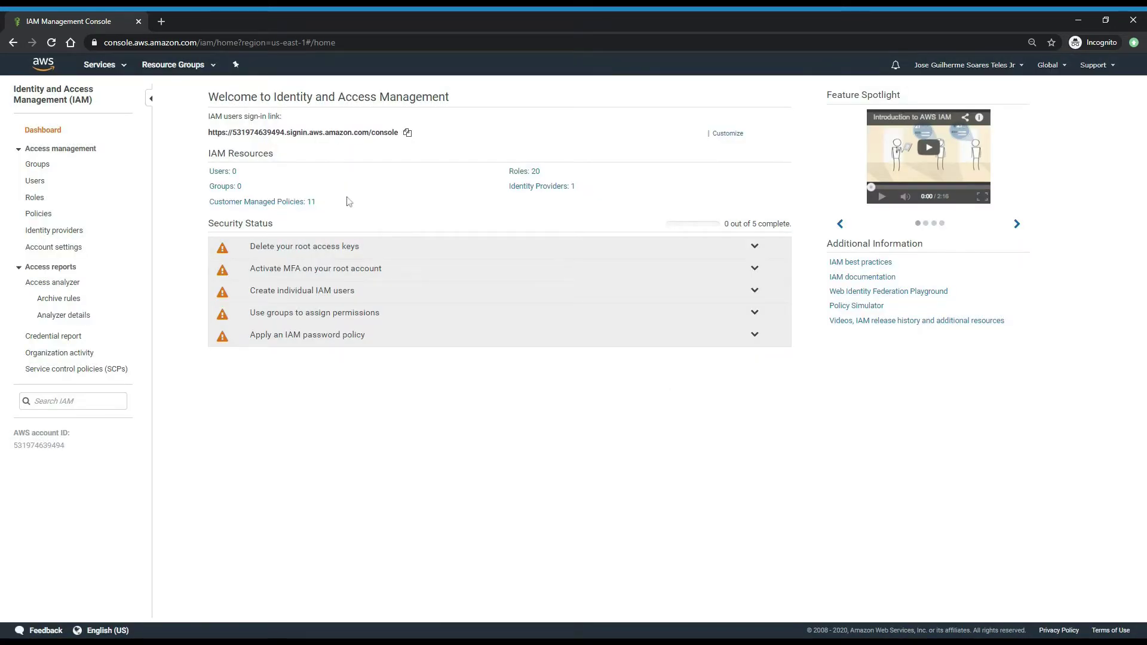
- Recreate the account alias with the custom alias name
click(727, 133)
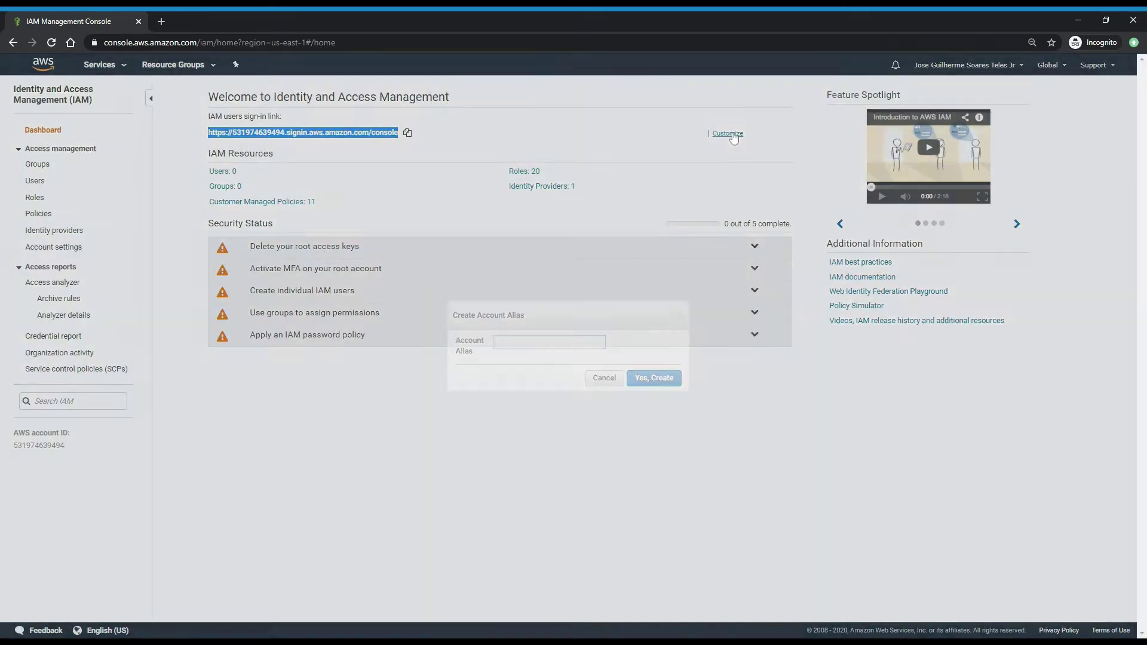
text(telesguilherme)
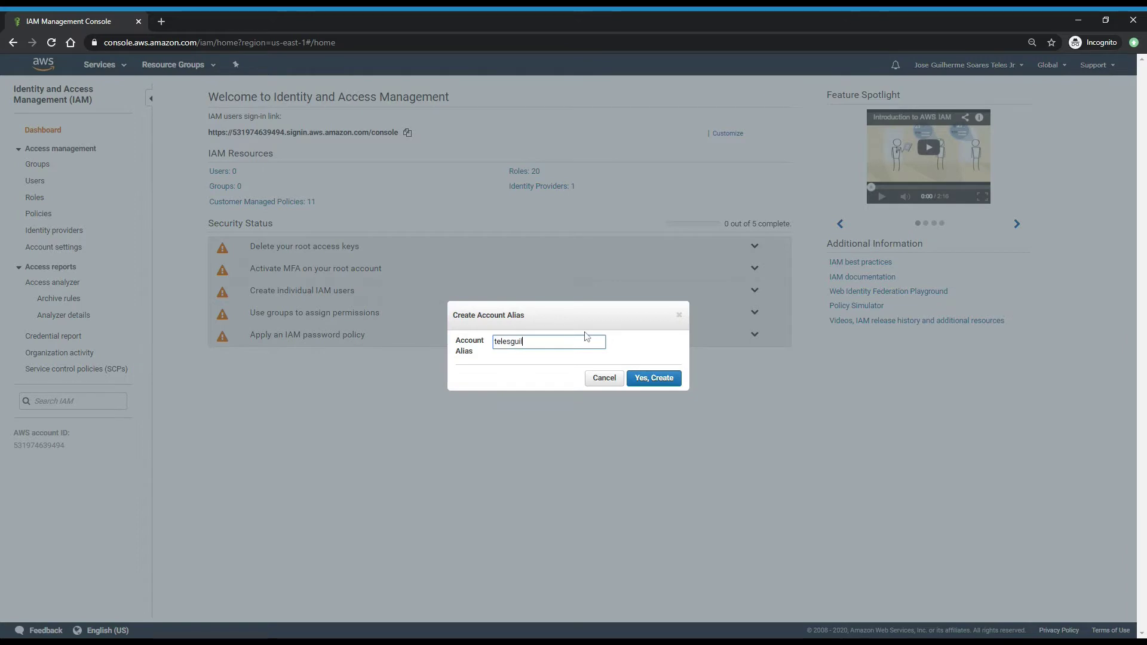
click(652, 379)
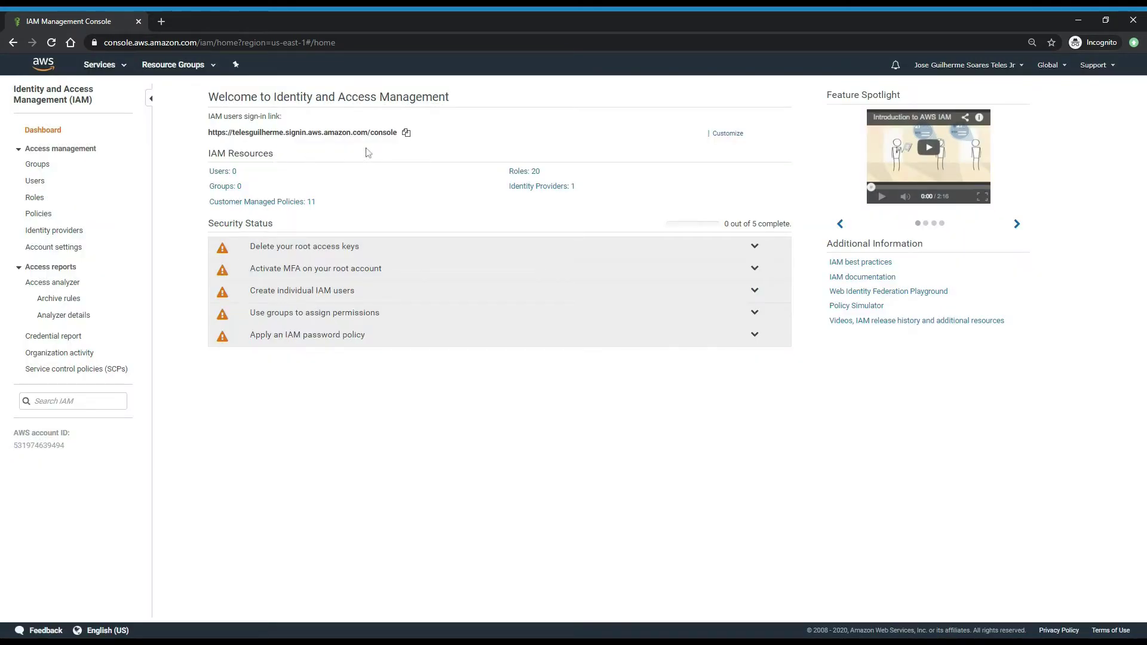
- Copy the sign-in link, expand 'Delete your root access keys', and open Manage Security Credentials
click(404, 134)
click(371, 257)
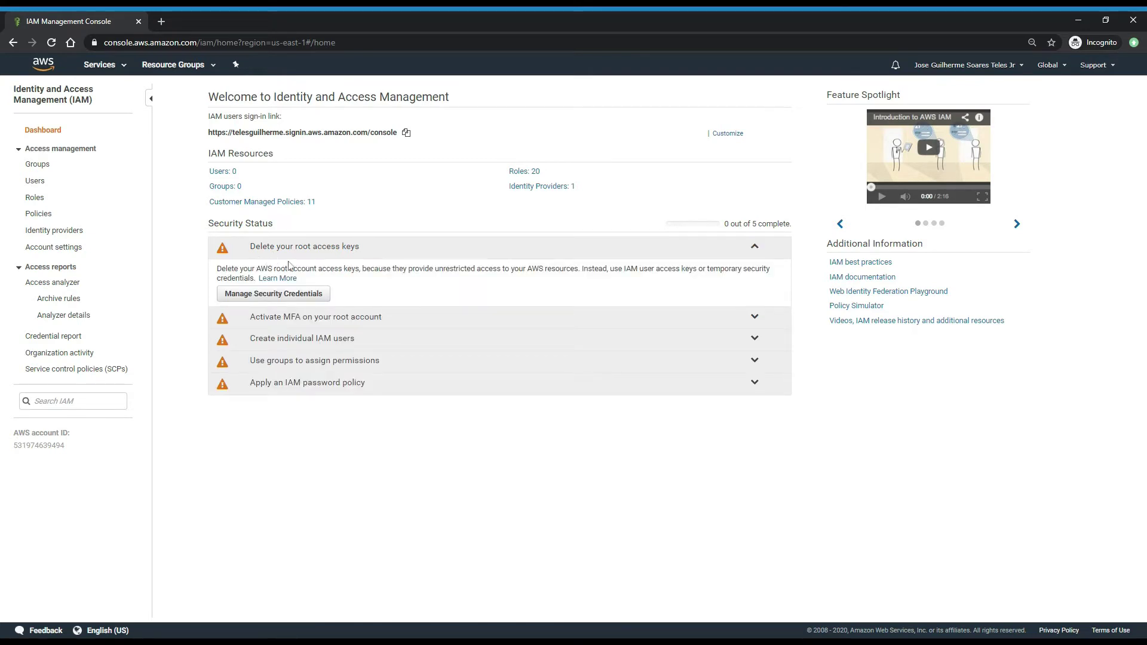
click(317, 295)
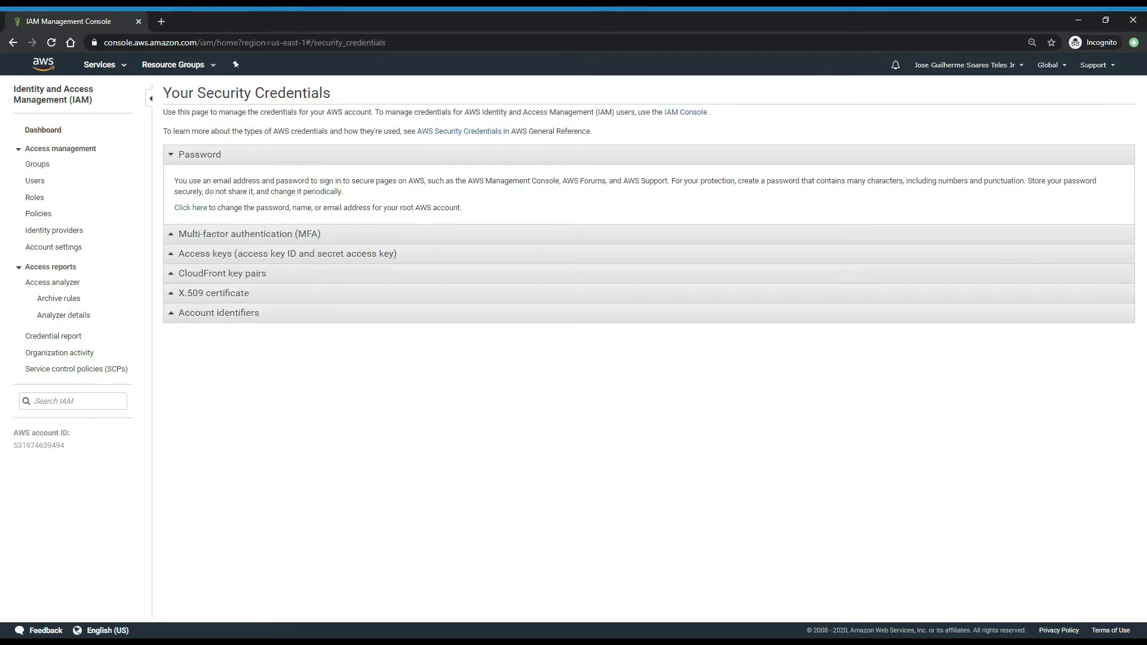
- Delete the root account's access key under Access keys, then go back to Dashboard
click(266, 257)
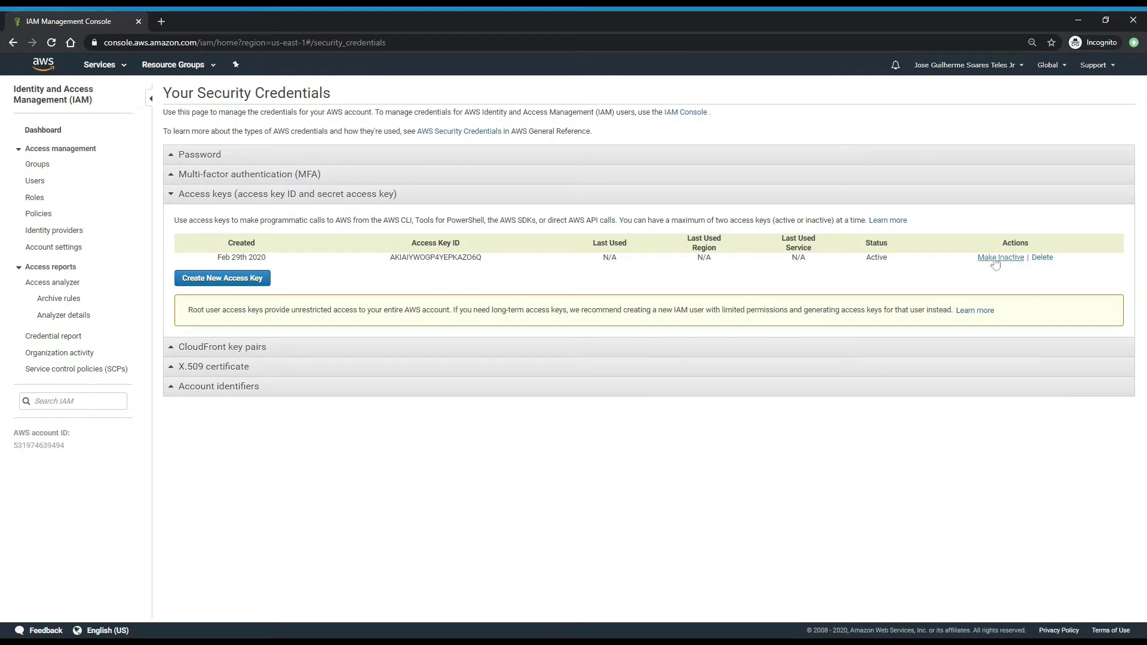
click(1044, 259)
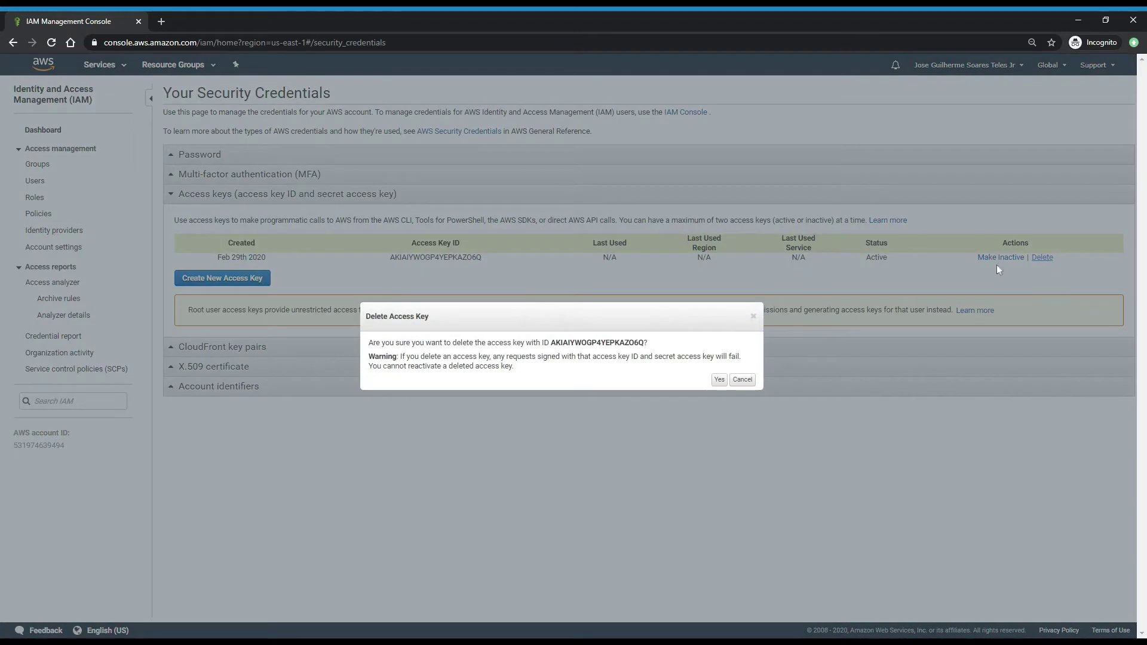
click(719, 380)
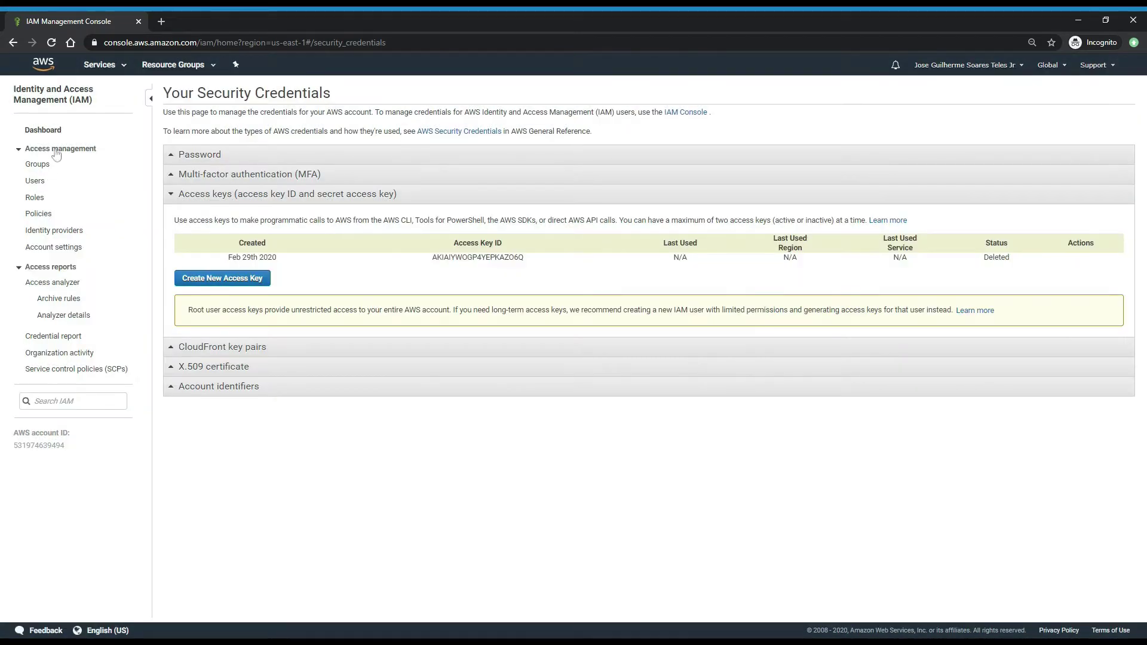
click(53, 130)
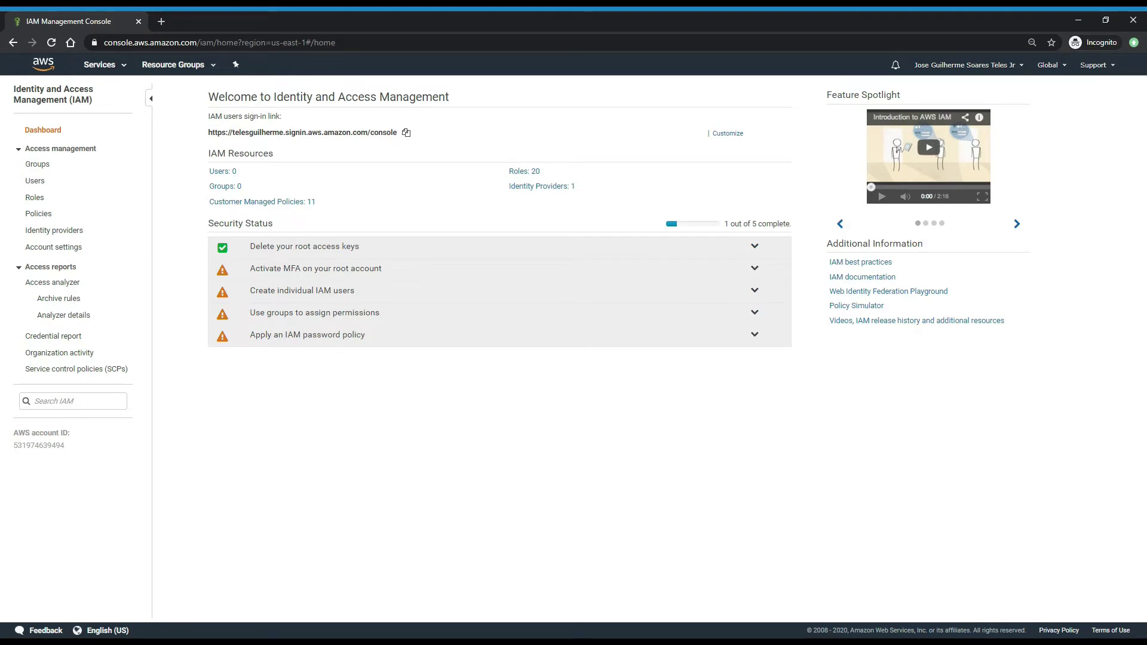
- Start activating a virtual MFA device for the root account and show its QR code
click(351, 276)
click(253, 315)
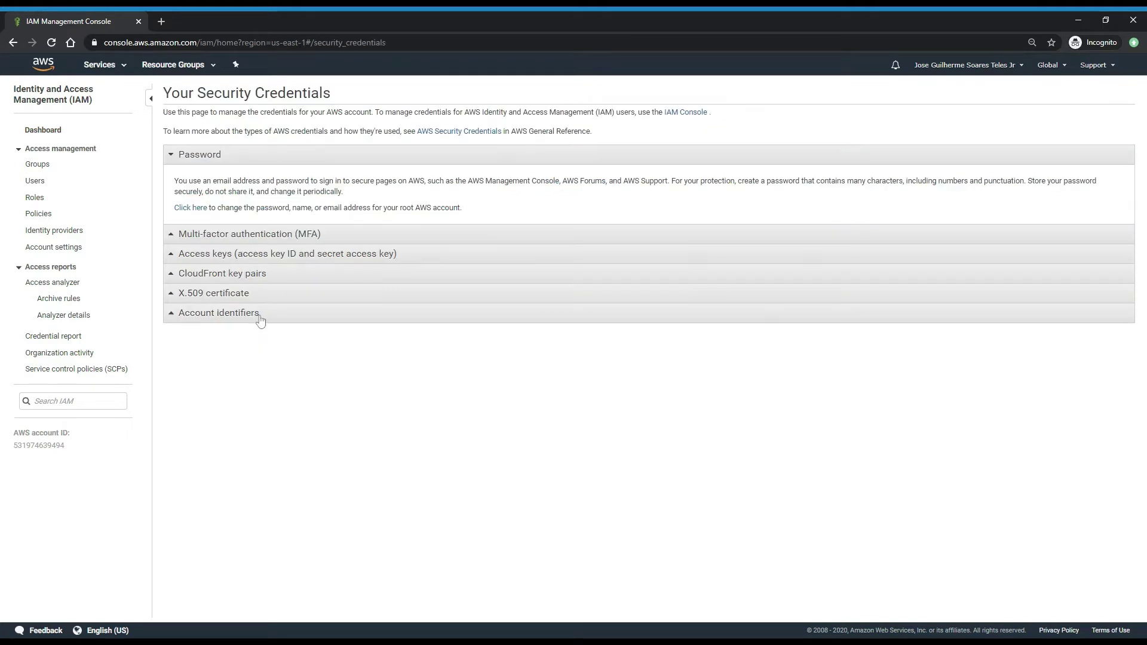
click(305, 236)
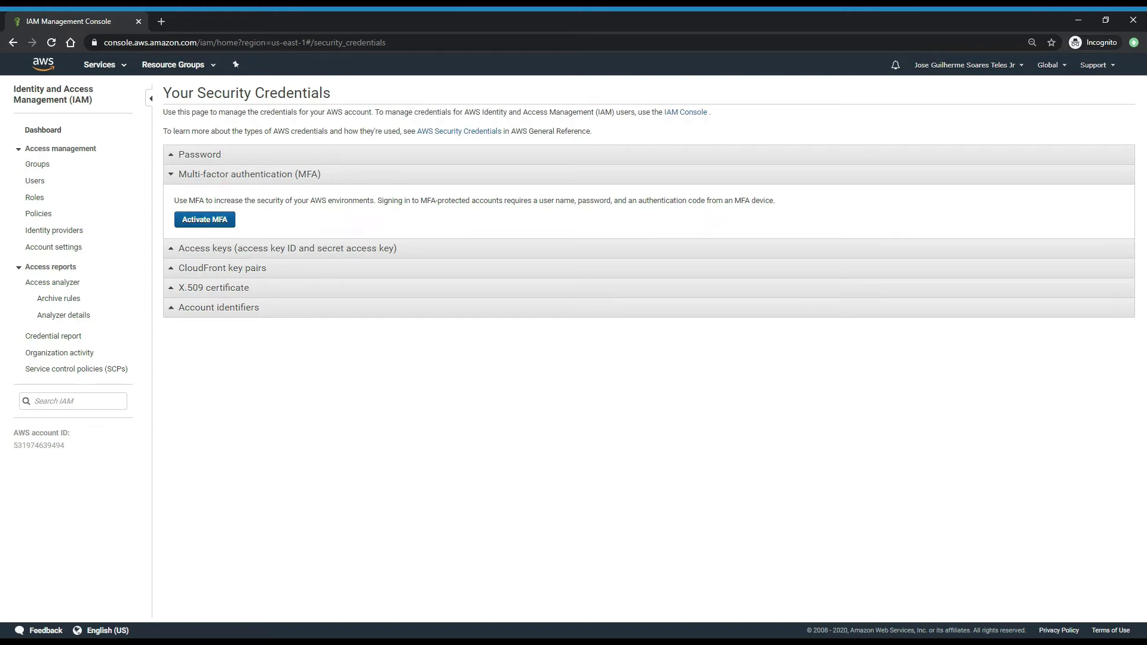
click(224, 220)
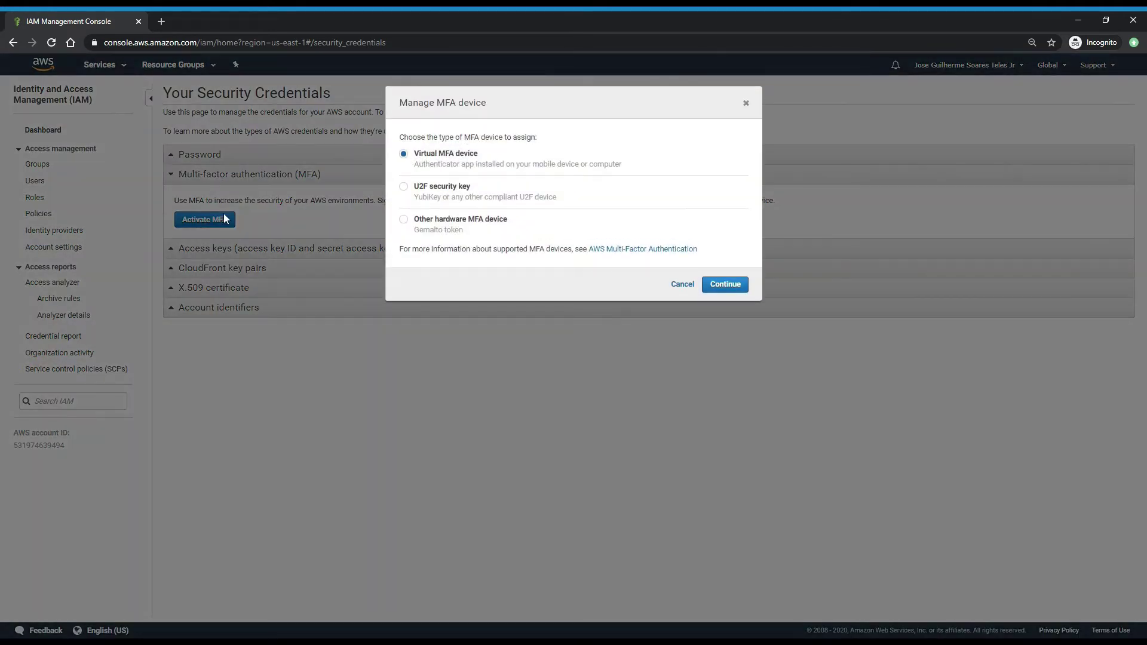
click(740, 288)
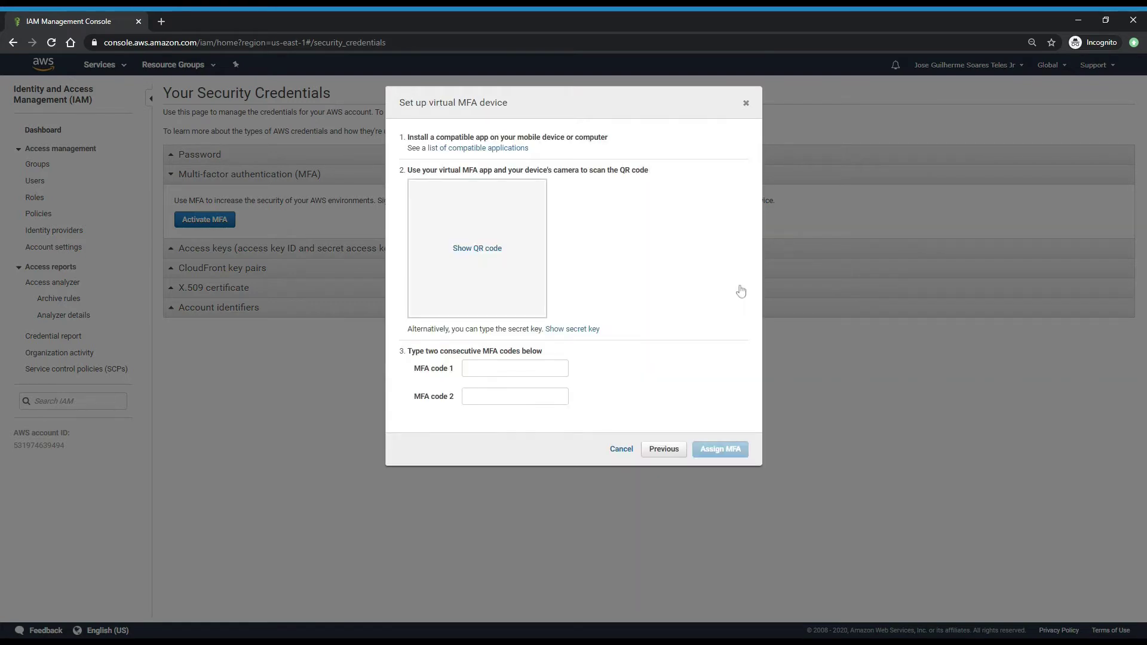
click(477, 248)
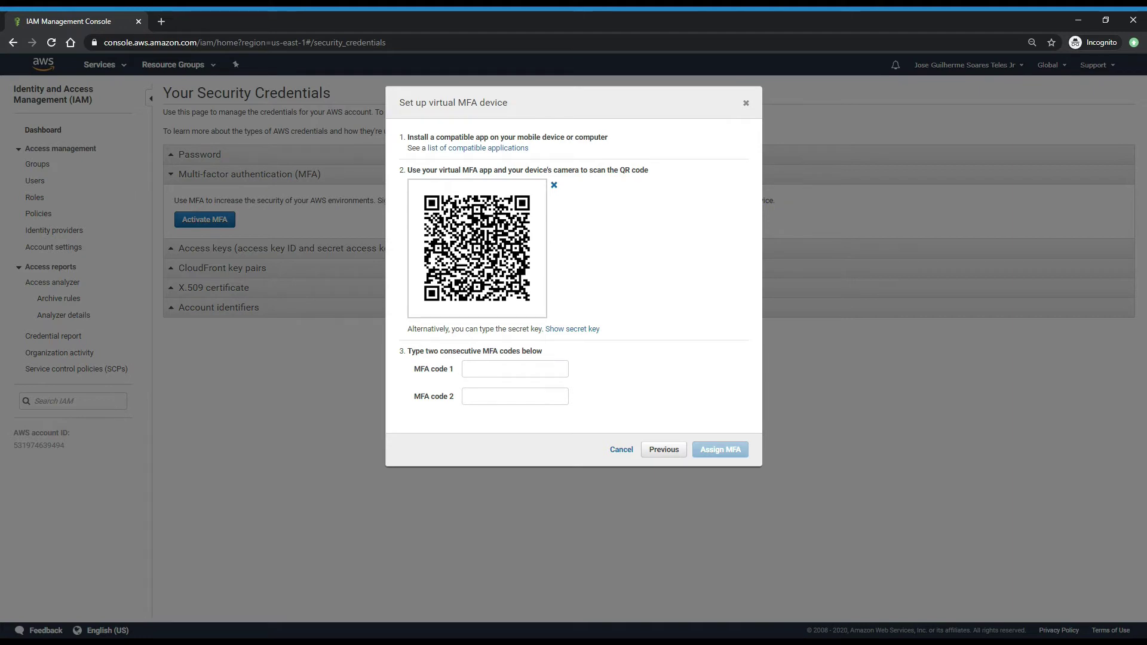
- Enter two consecutive authenticator codes, assign the MFA device, and return to Dashboard
click(529, 368)
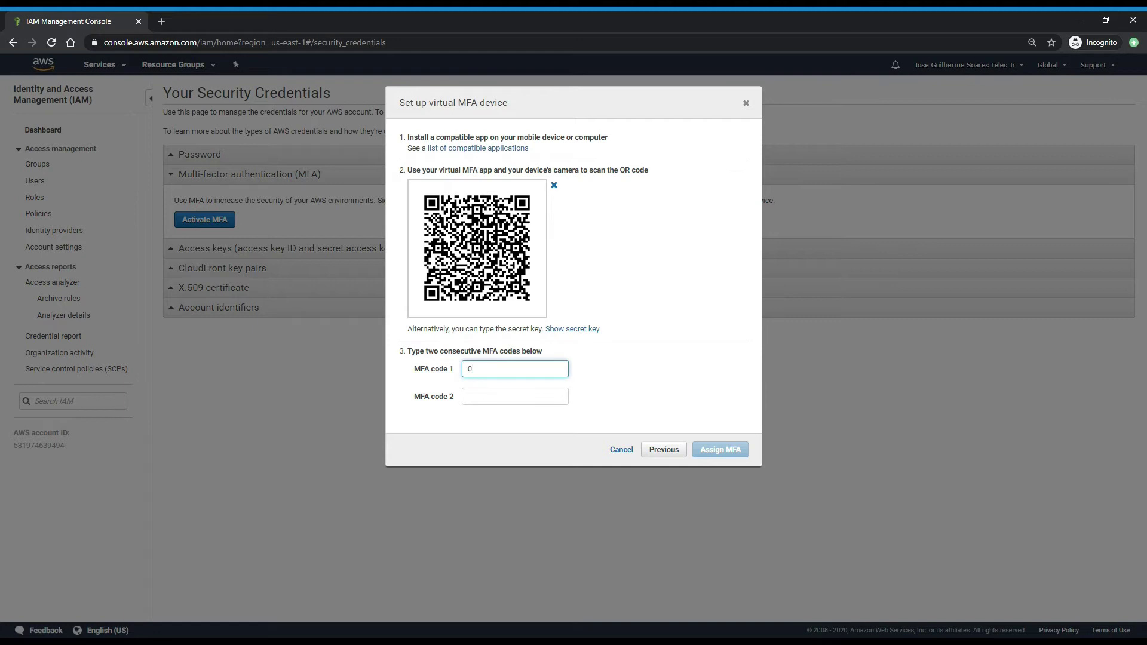
click(515, 396)
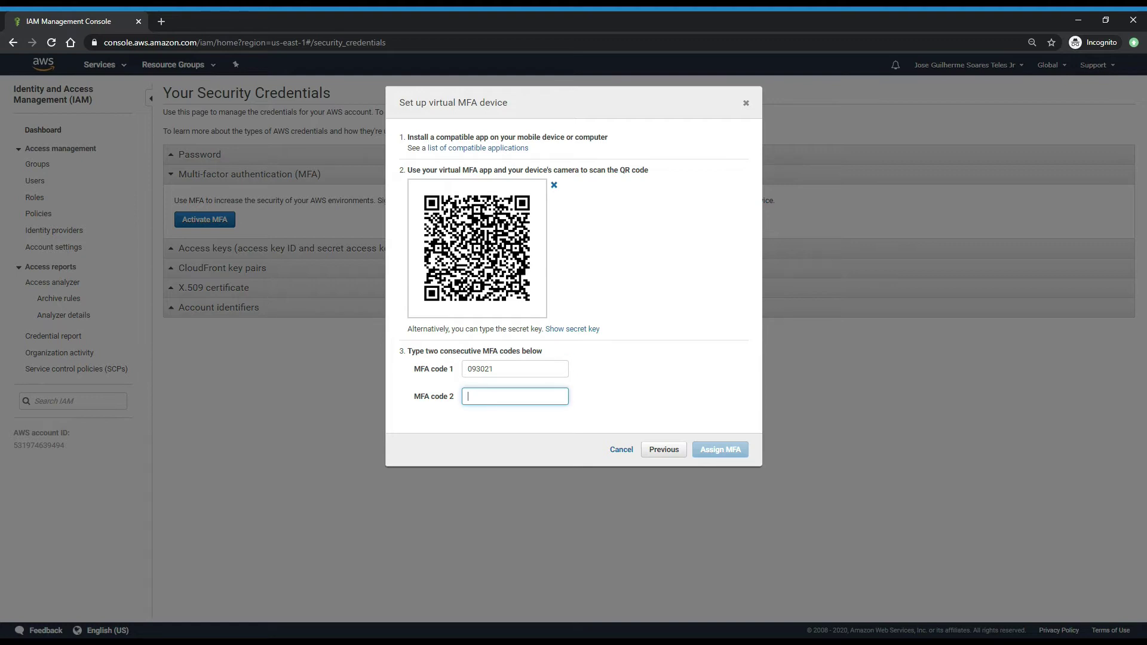
click(724, 451)
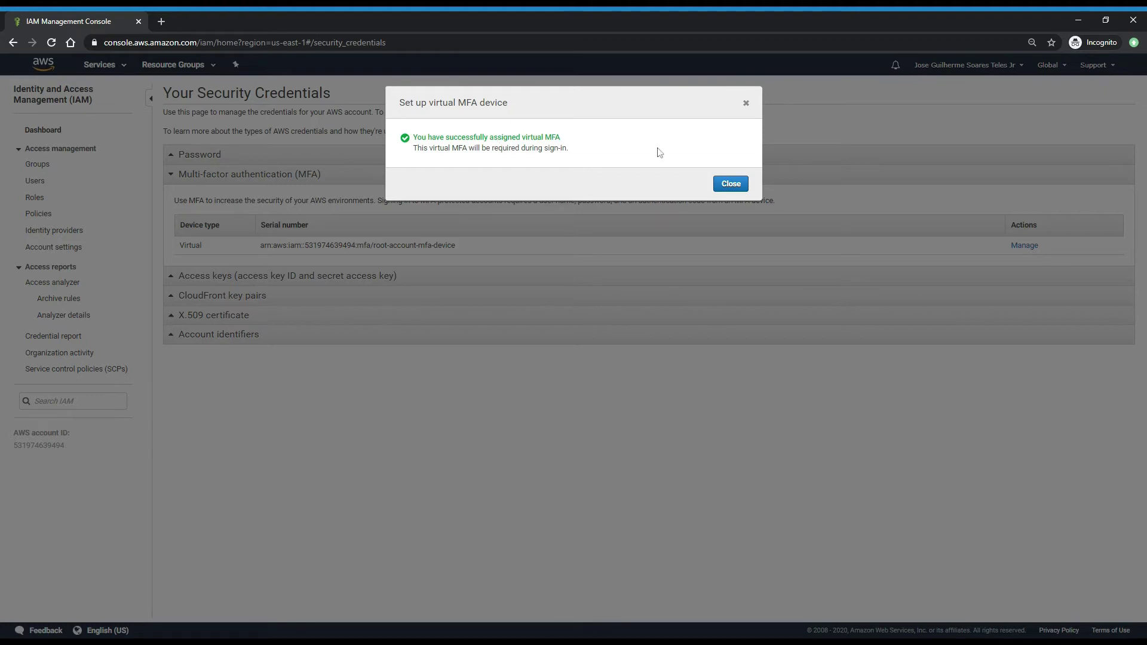
click(731, 183)
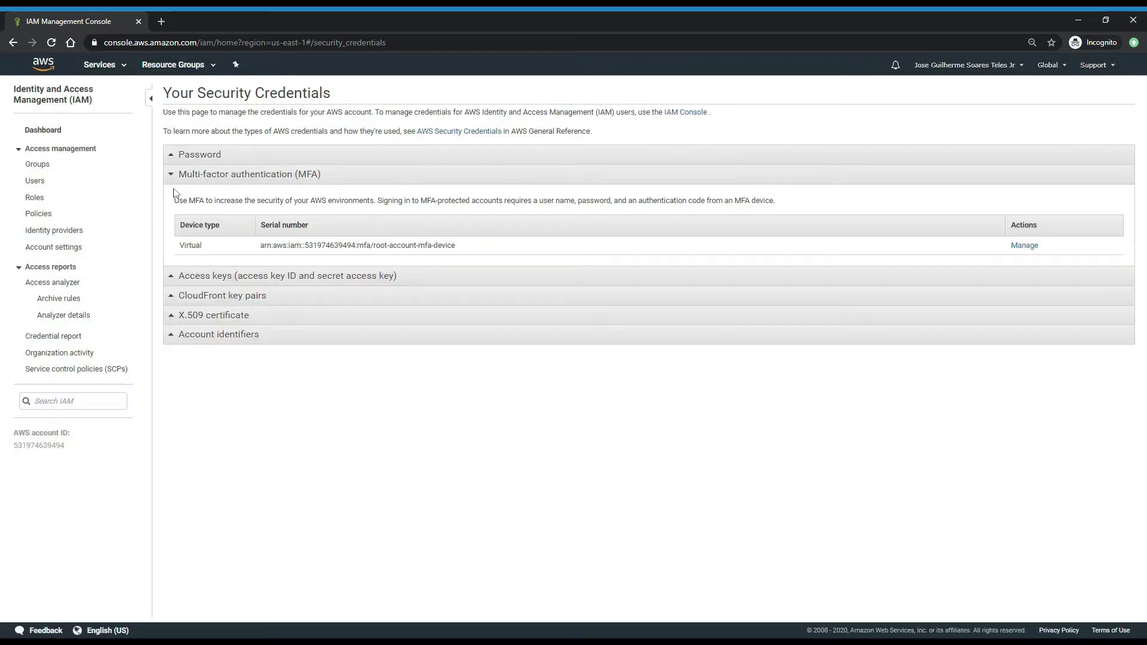
click(55, 132)
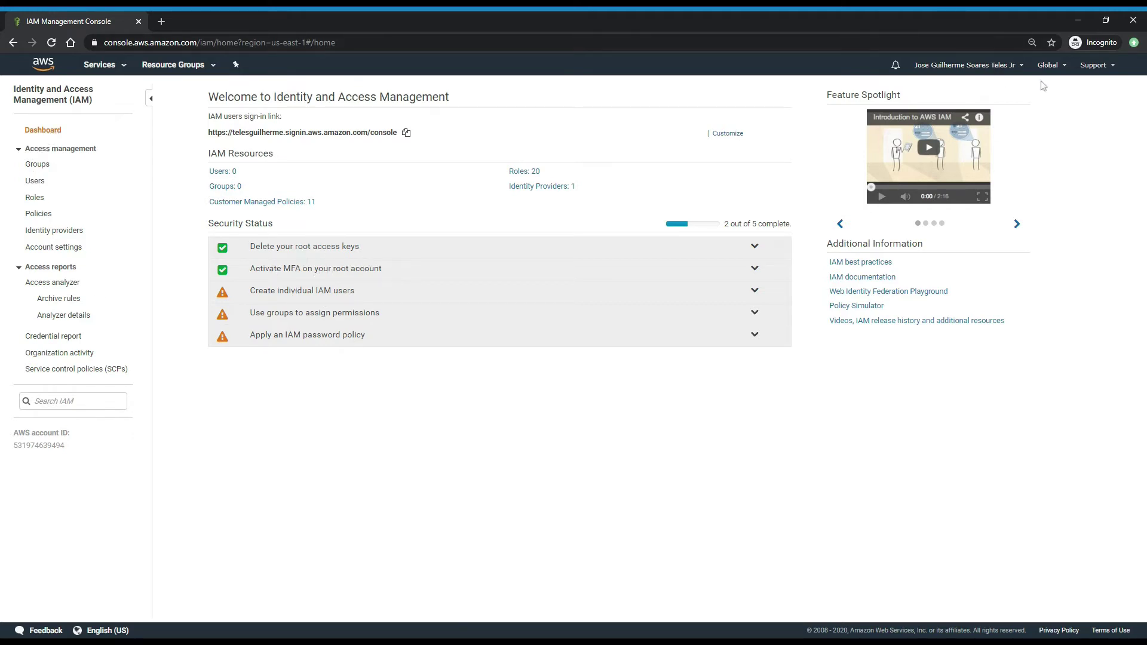
- Check the Global region dropdown, then bring up the IAM Users list
click(1054, 70)
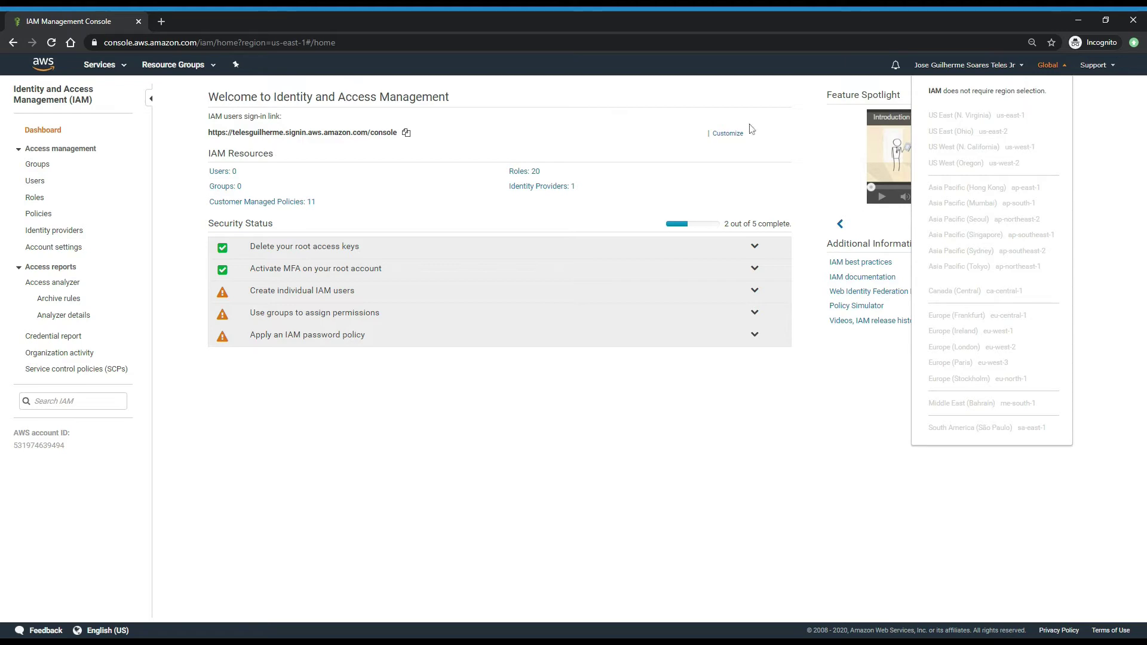
click(37, 182)
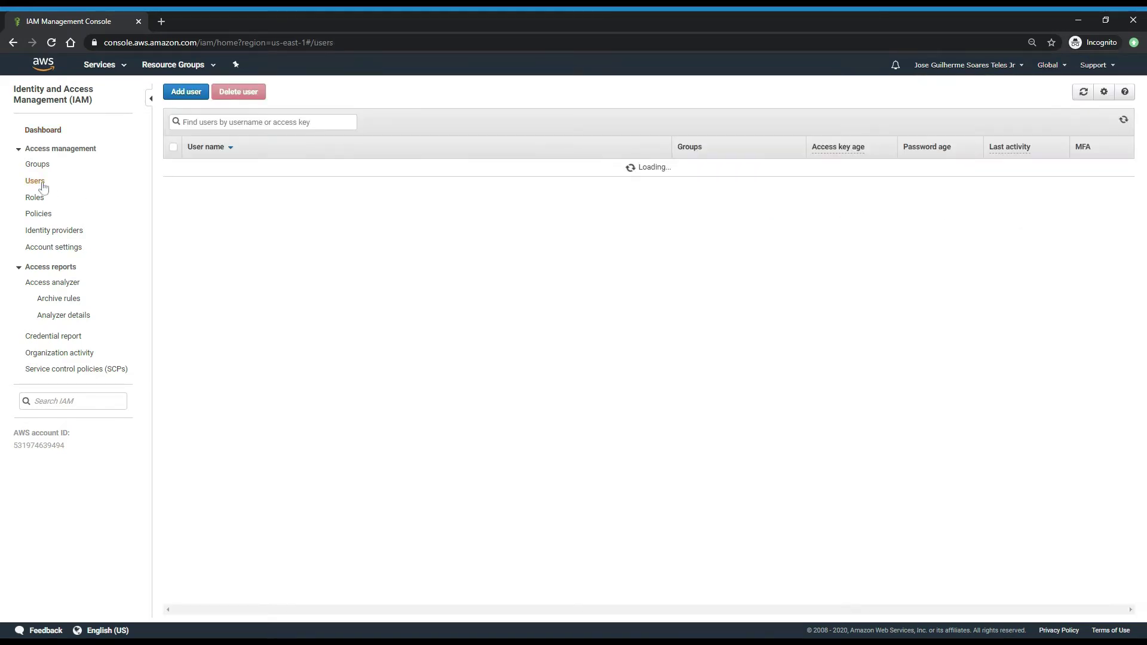
- Add a user with programmatic and console access, a custom password, and no forced reset
click(195, 92)
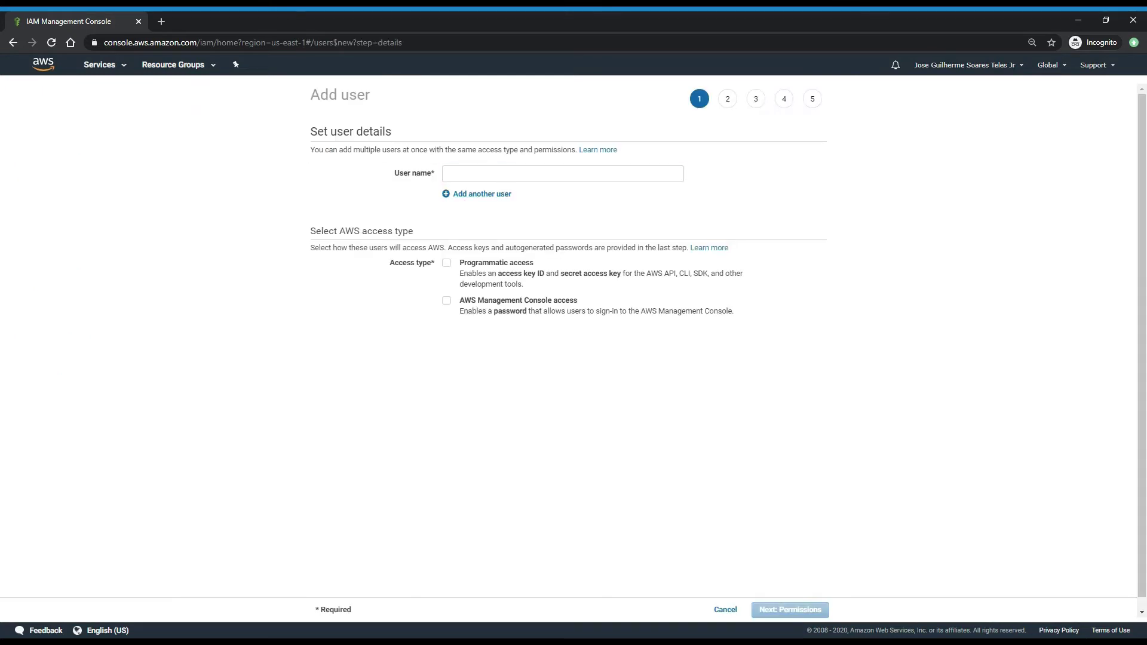
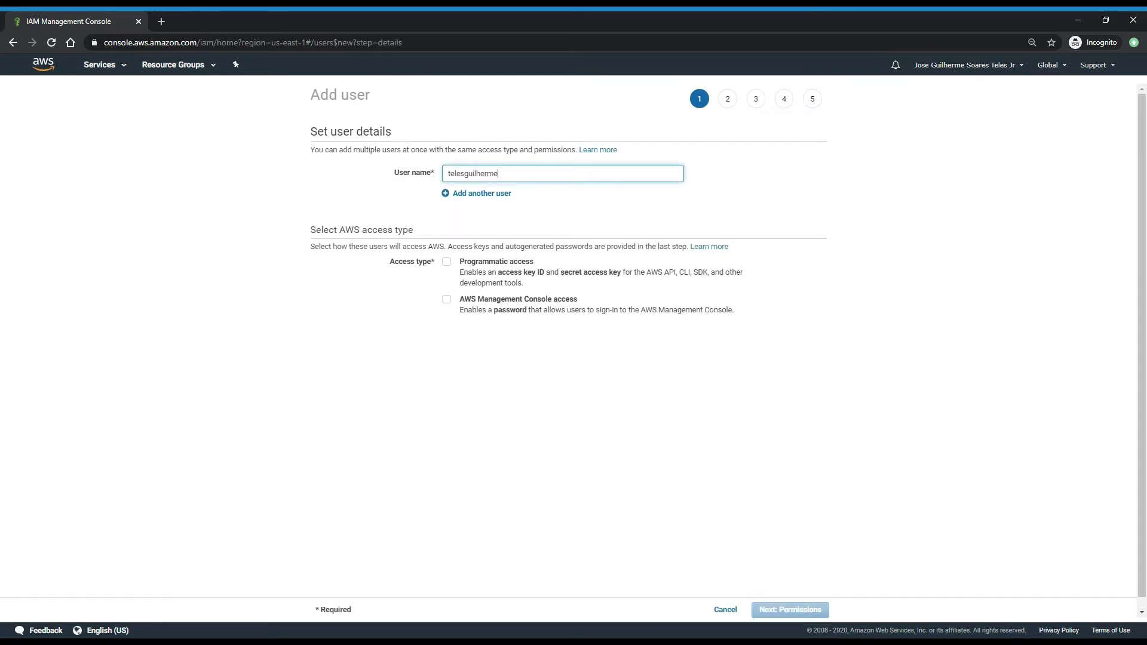
click(447, 262)
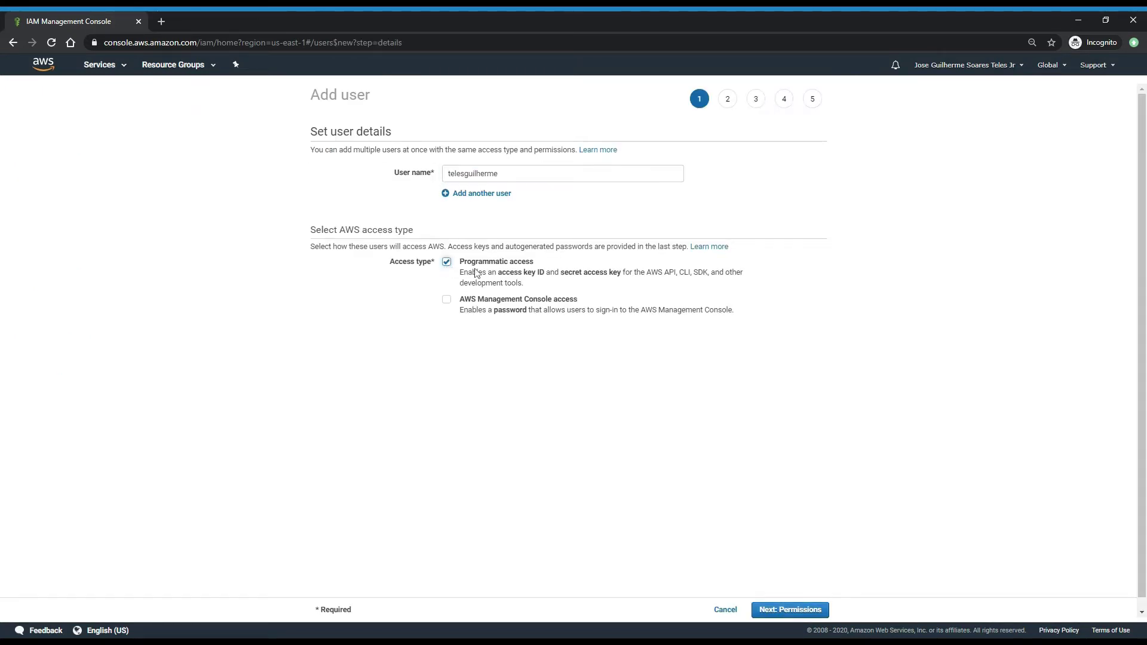
click(447, 300)
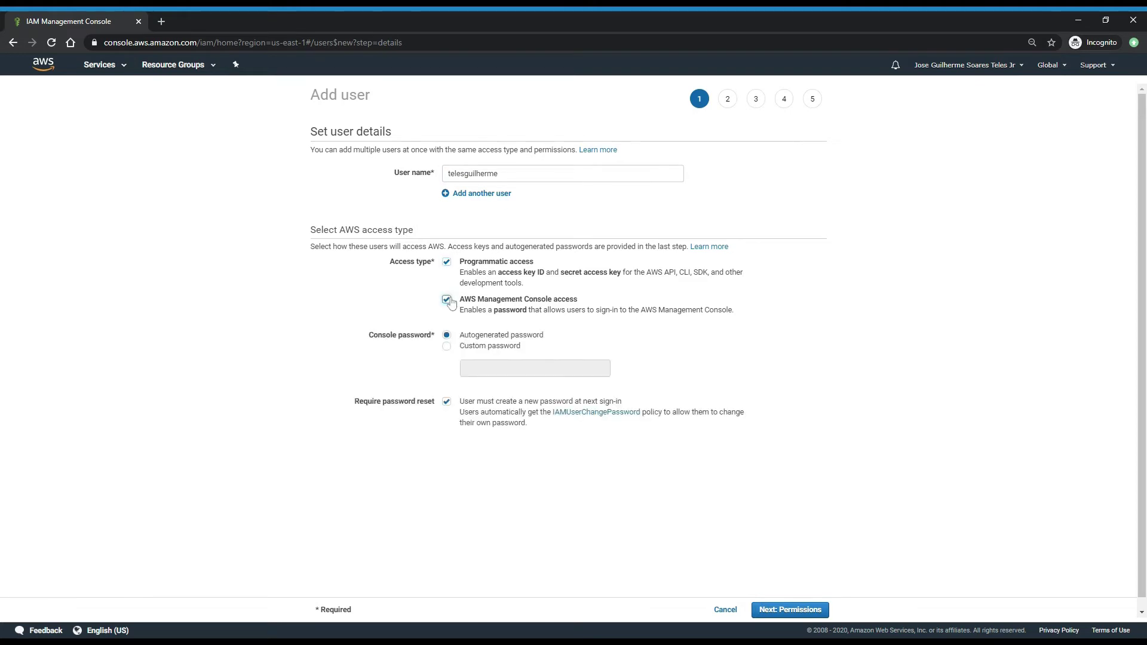
click(490, 346)
click(469, 368)
text(a)
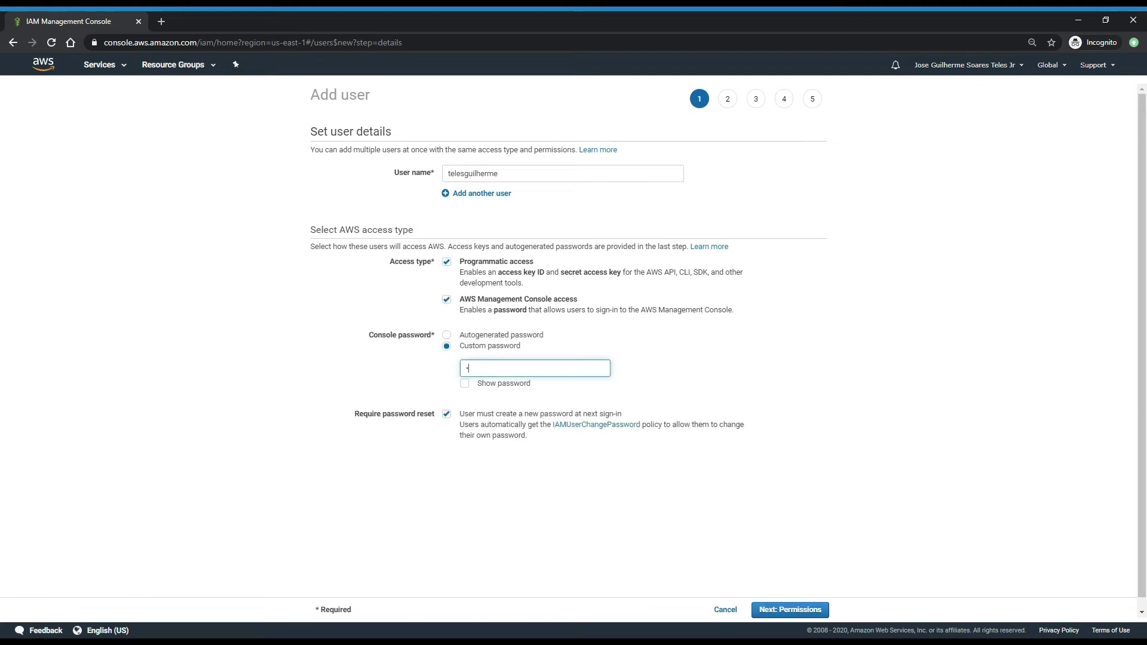
key(BackSpace)
text(aa)
click(446, 414)
click(804, 609)
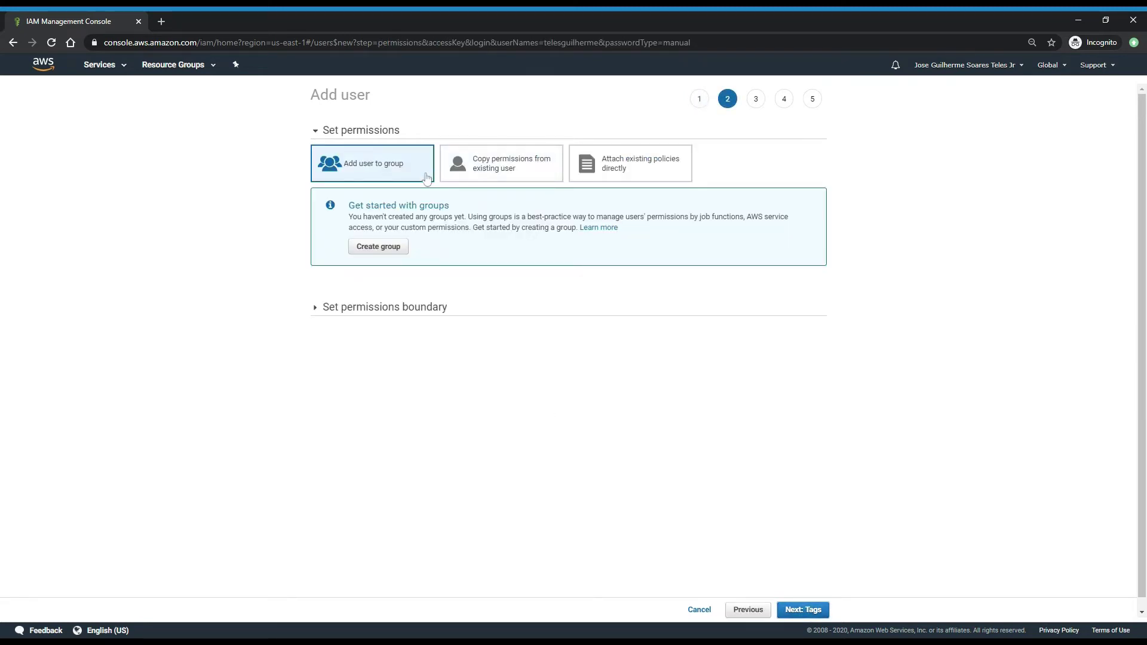
- Create the group Administradores_GT and add the new user to it
click(384, 248)
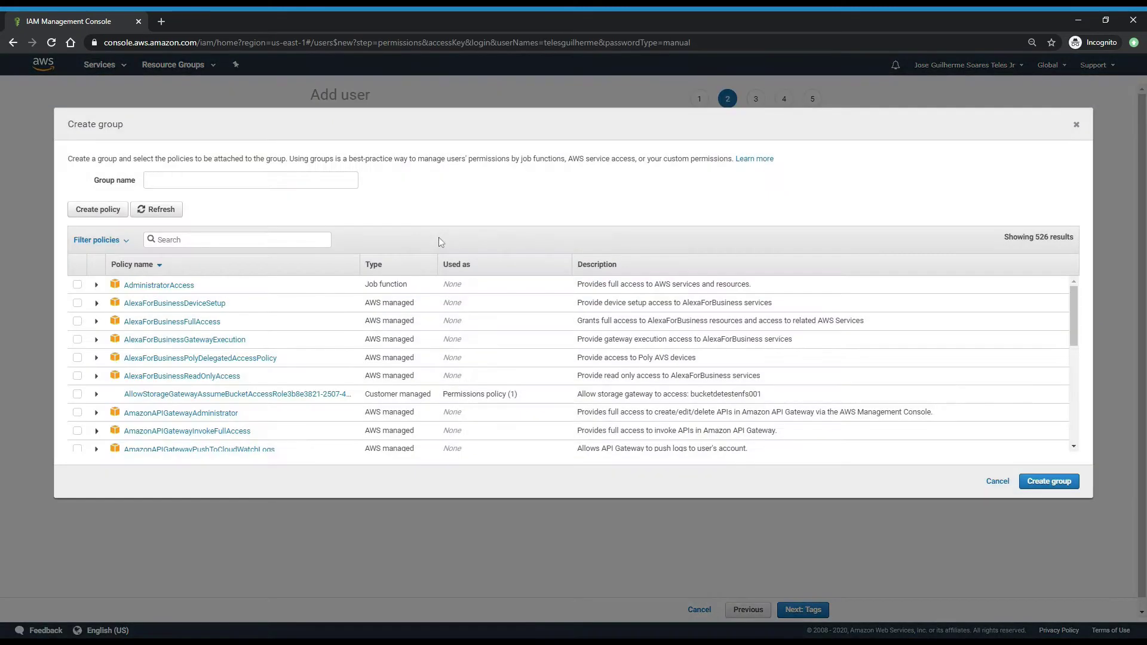
click(254, 181)
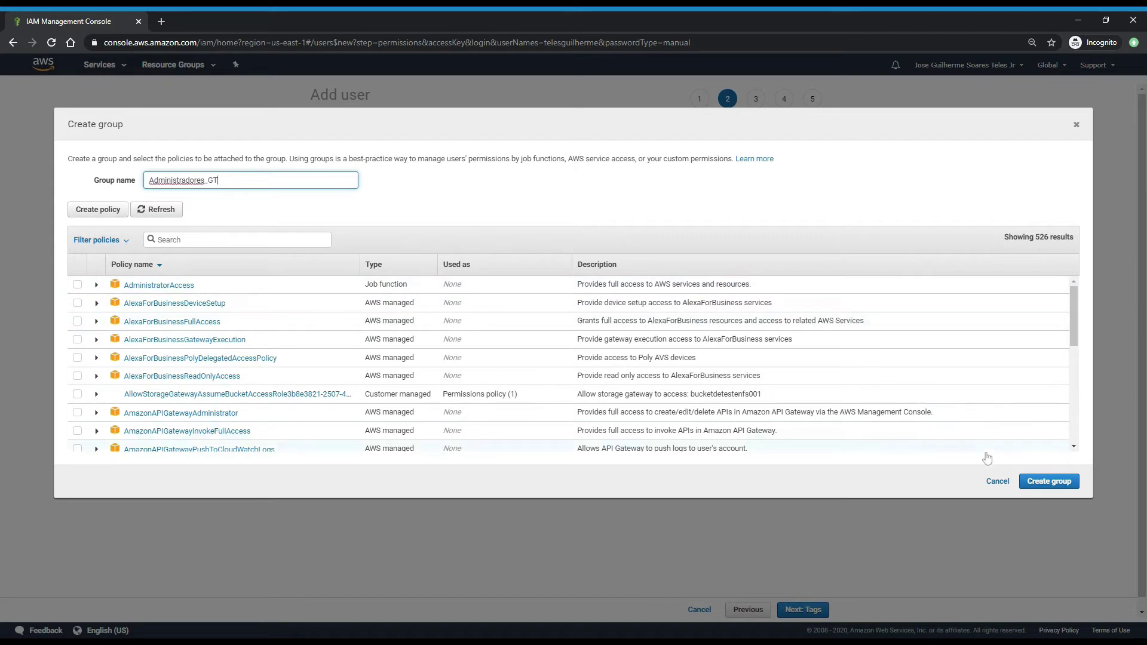
click(1061, 488)
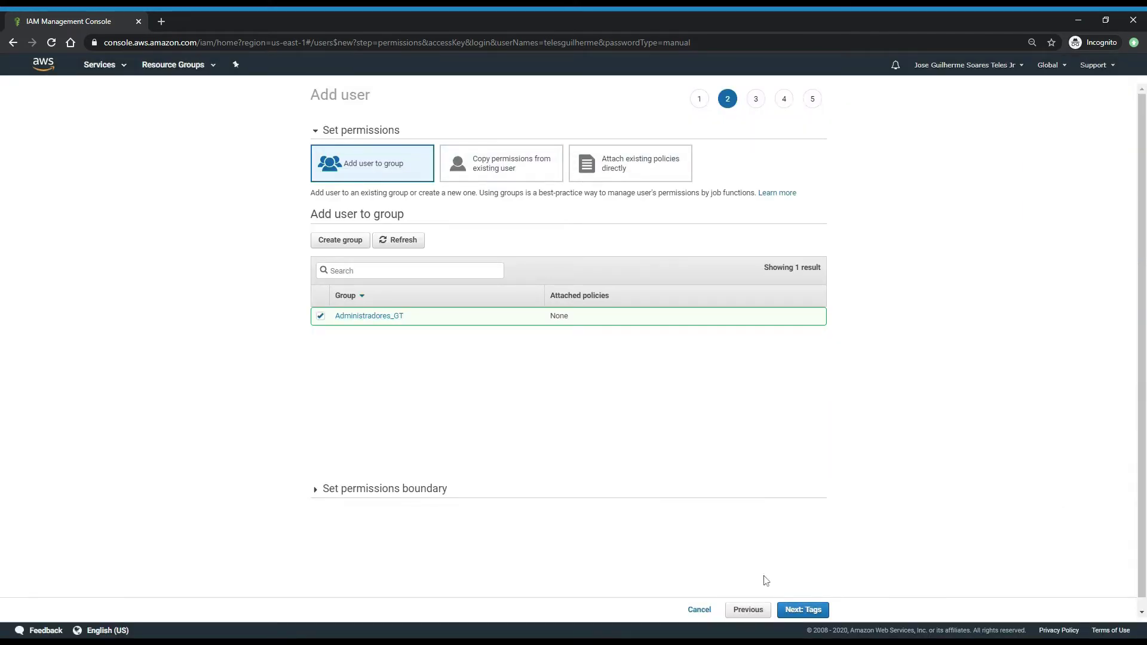
- Skip tags, review, and create the new IAM user
click(810, 616)
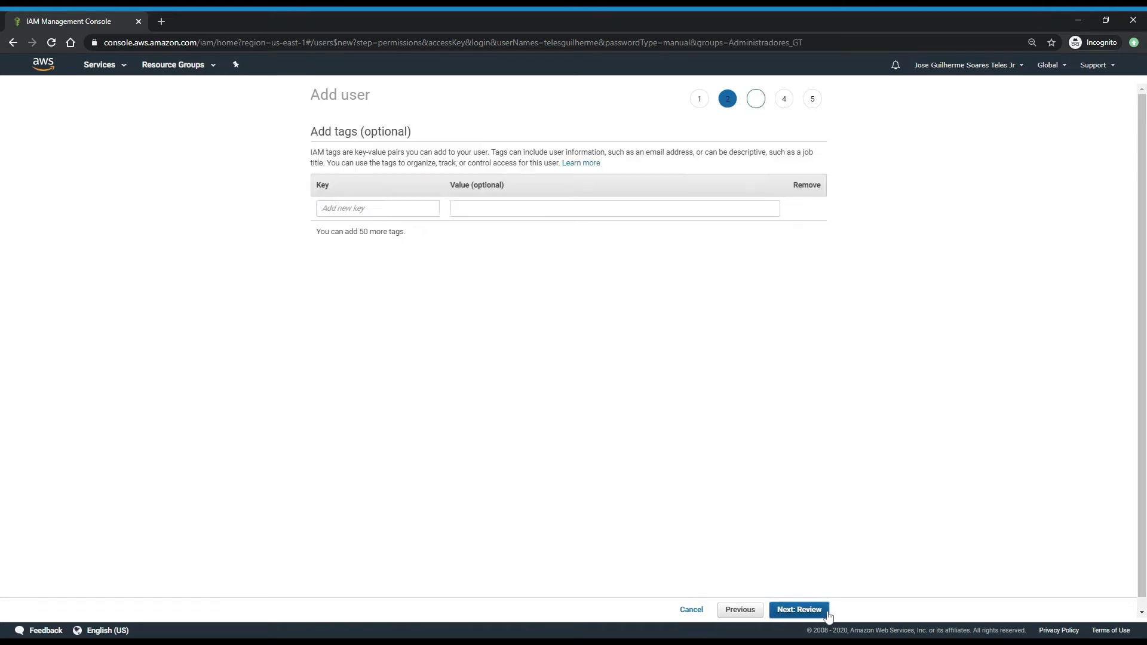
click(820, 617)
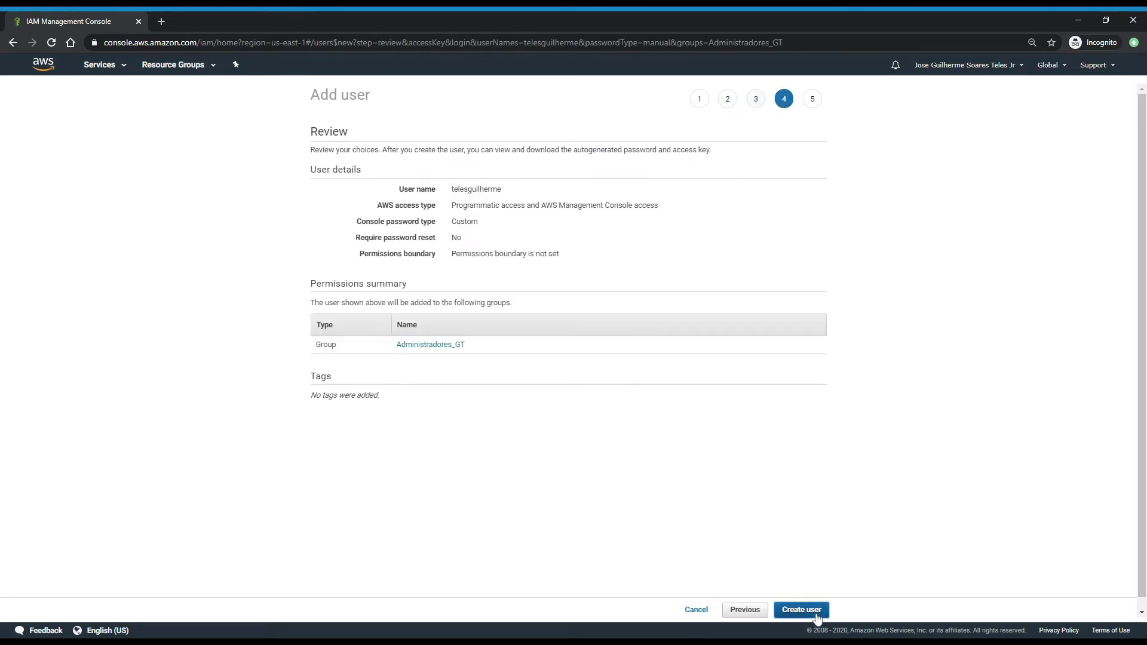
click(790, 612)
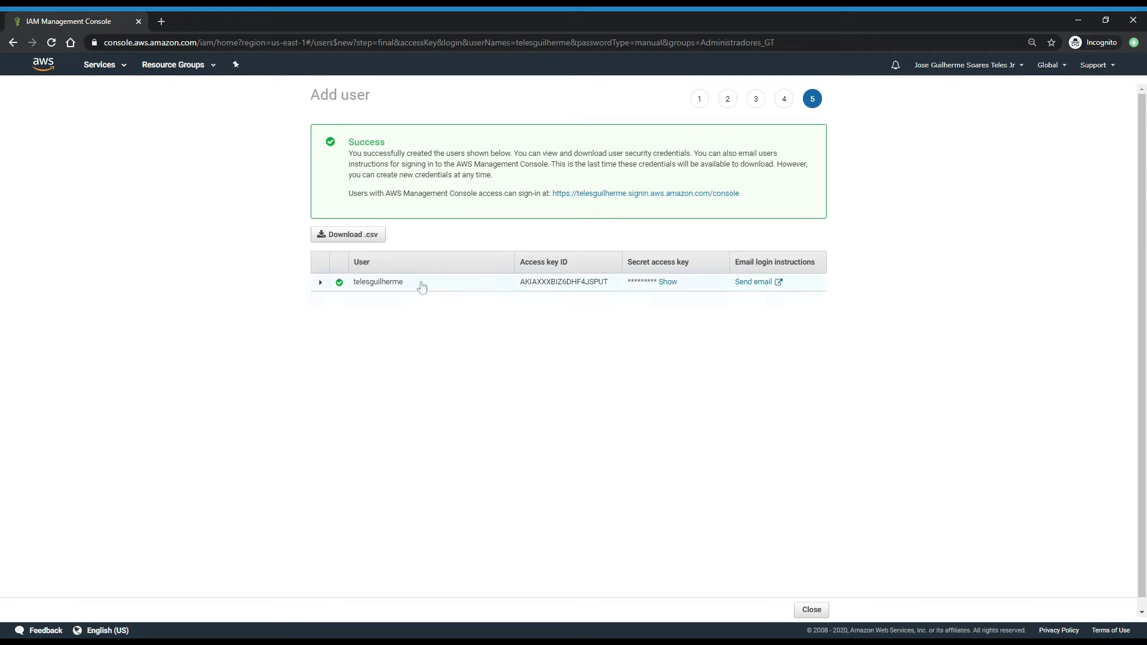
- Download credentials.csv, reveal the secret key, email login instructions, and close the wizard
click(371, 239)
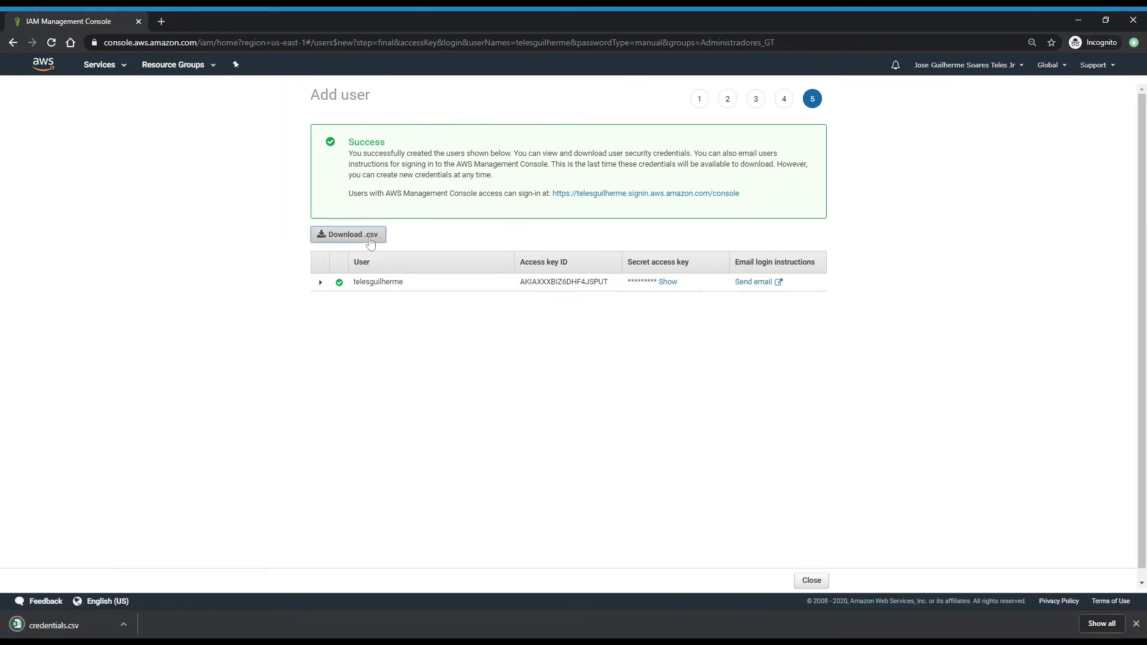
click(668, 282)
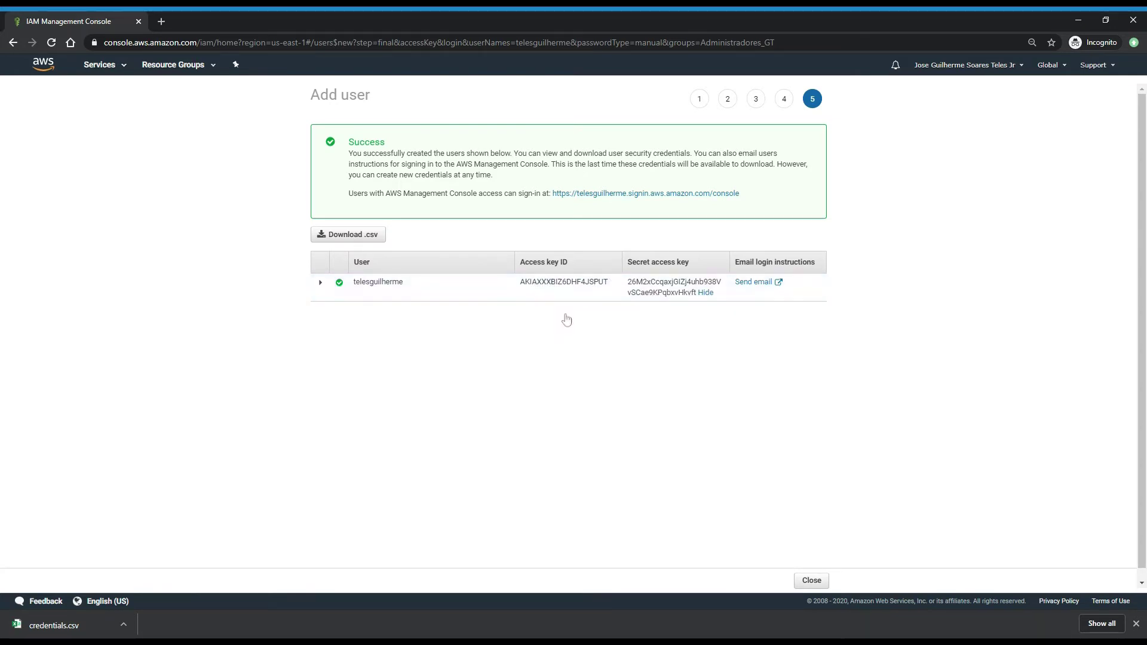
click(764, 287)
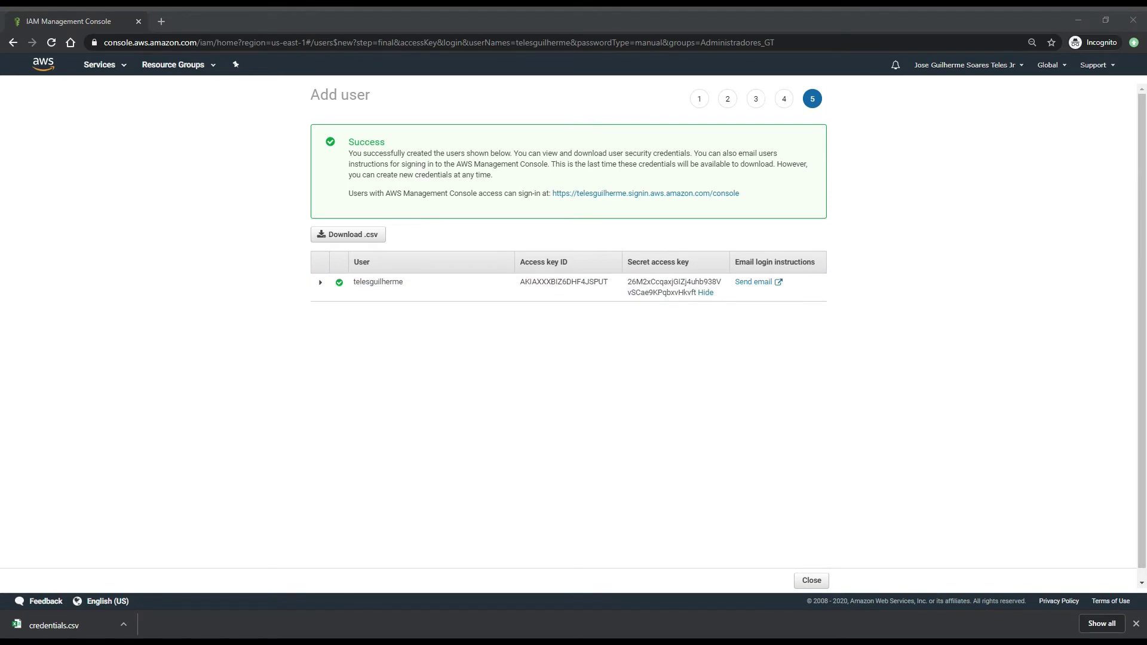
click(820, 583)
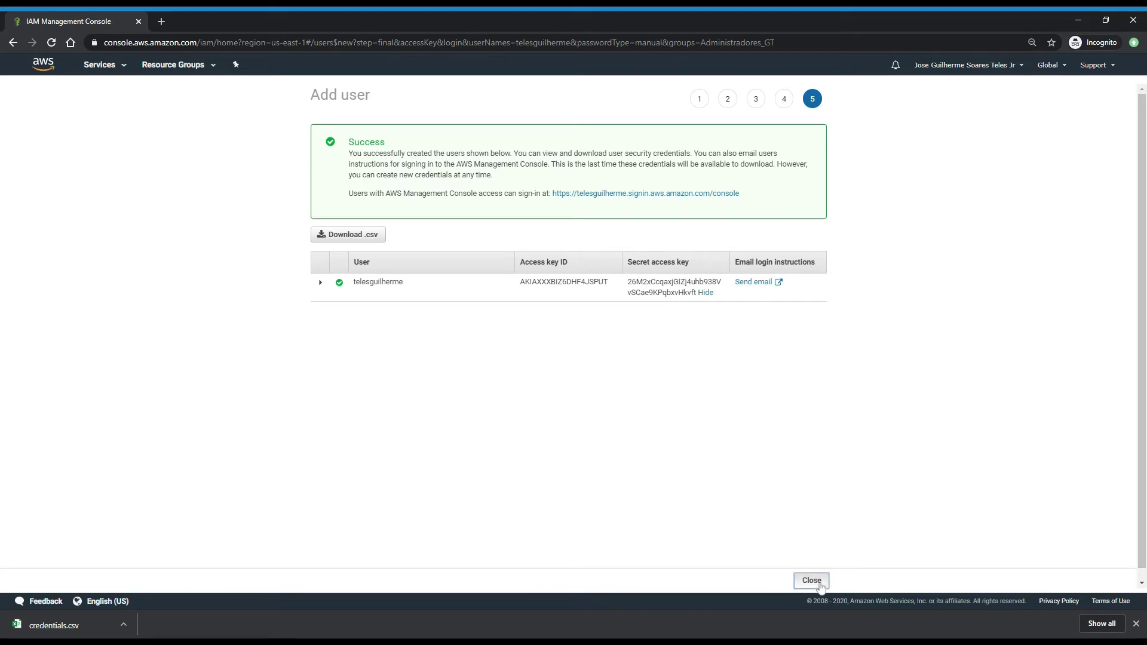
- Dismiss the downloads bar and select the Administradores_GT group in the IAM Groups list
click(1136, 625)
click(40, 166)
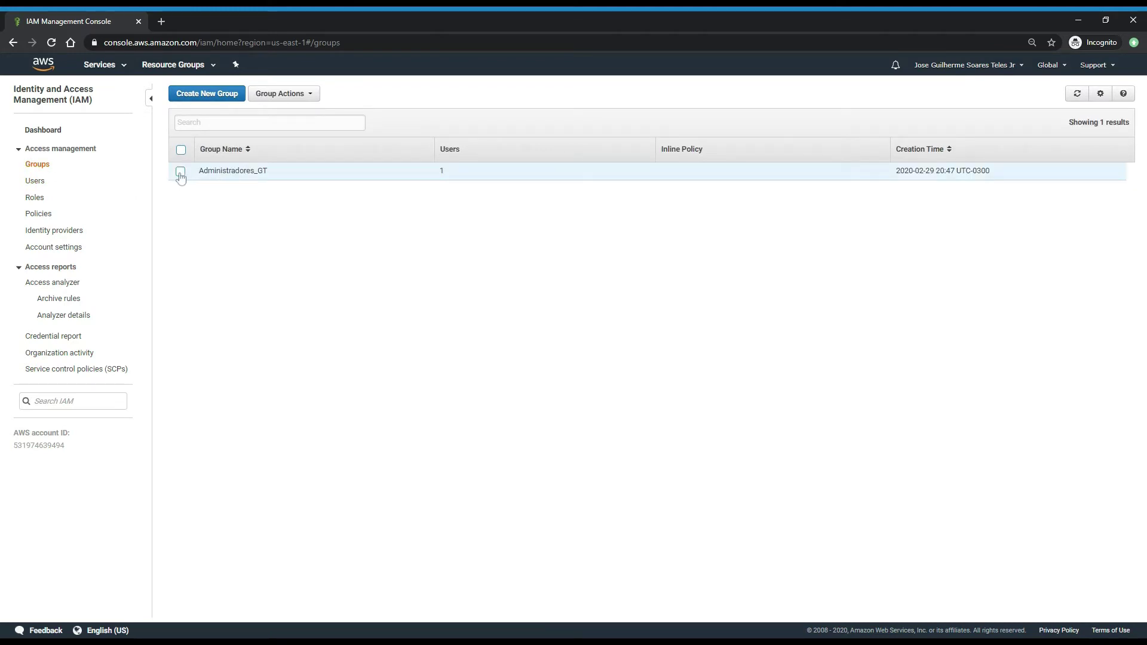
click(180, 171)
- Open Edit Group Name, cancel without renaming, and go to the IAM Policies list
click(298, 95)
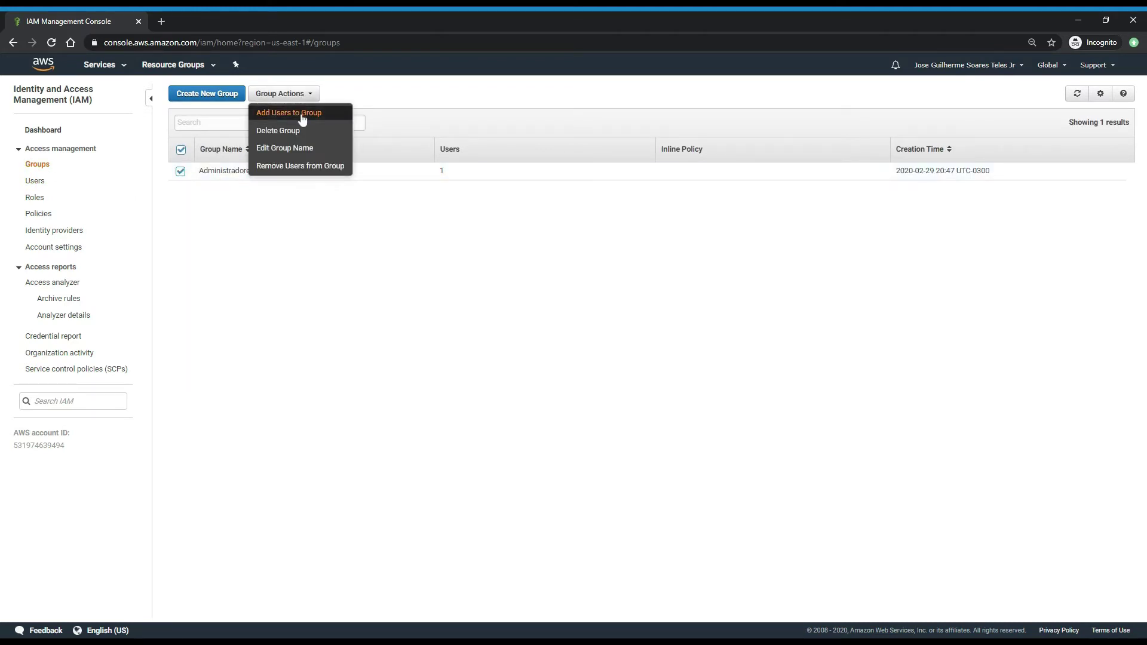
click(301, 148)
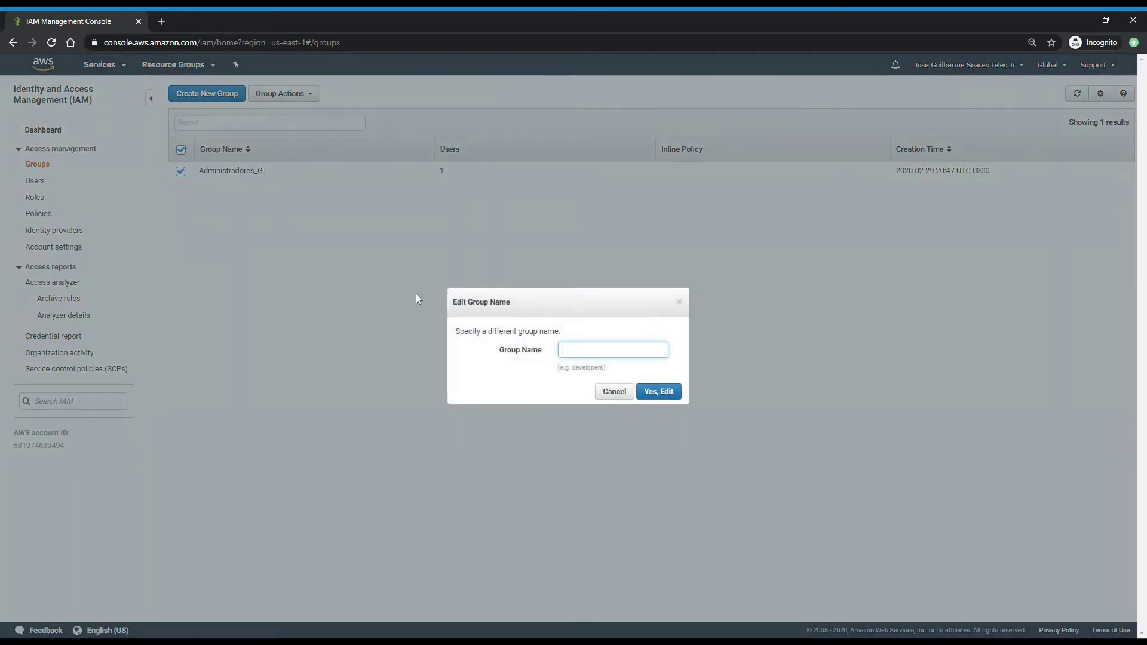
click(614, 392)
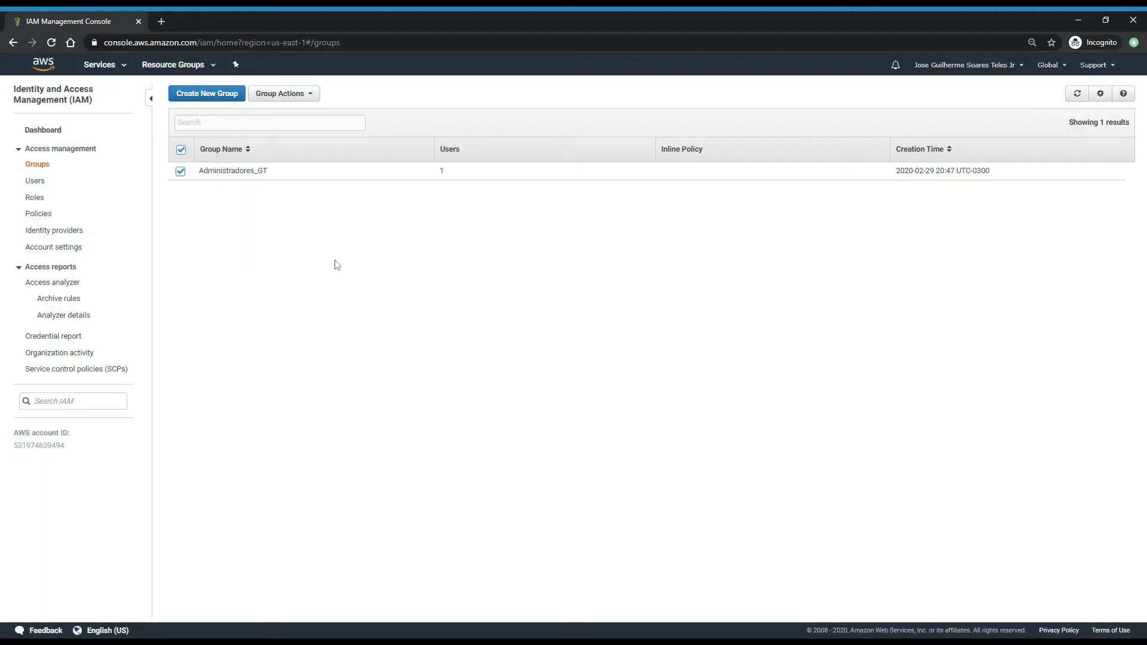
click(39, 214)
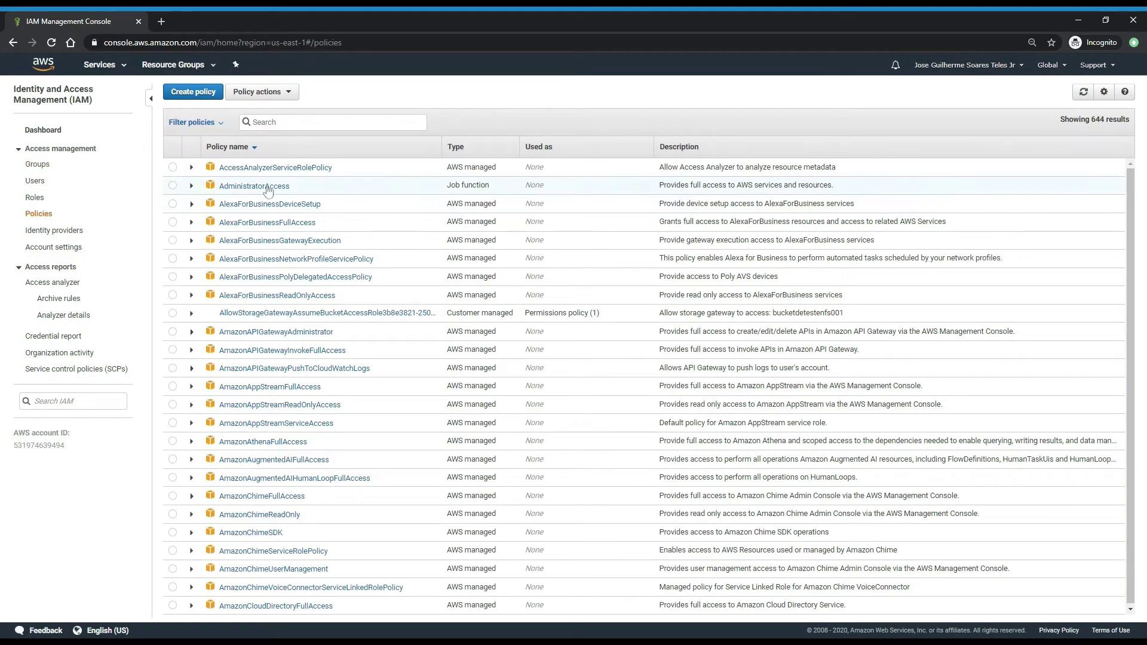
- Inspect the AdministratorAccess policy JSON, highlighting its Allow statement, then return to IAM Groups
click(172, 185)
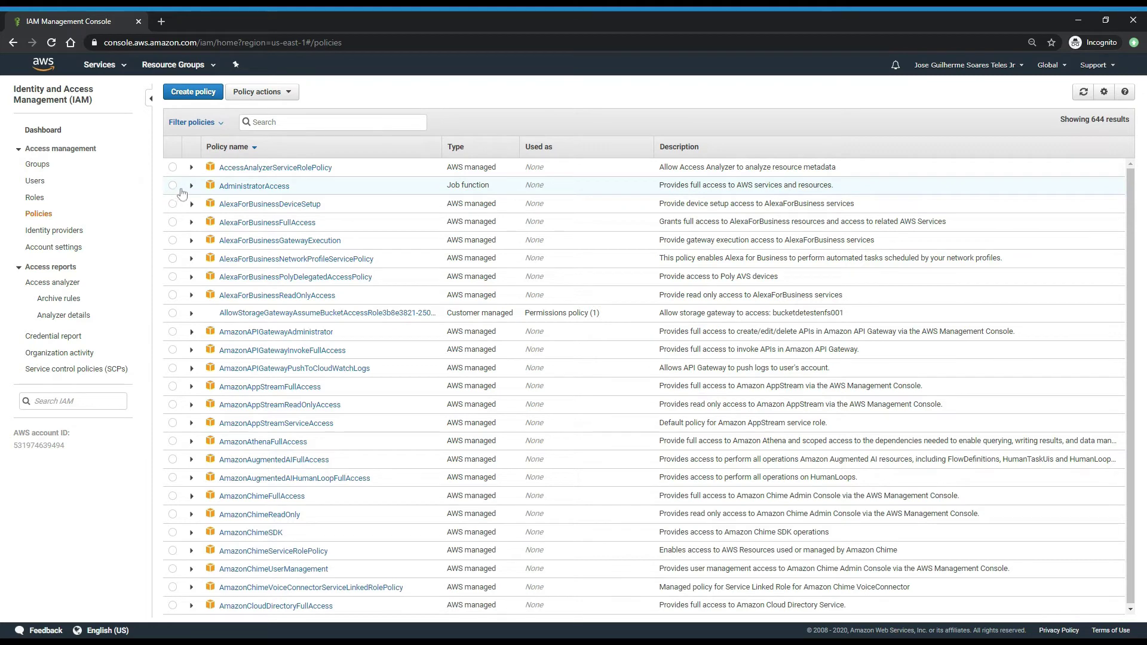
click(249, 189)
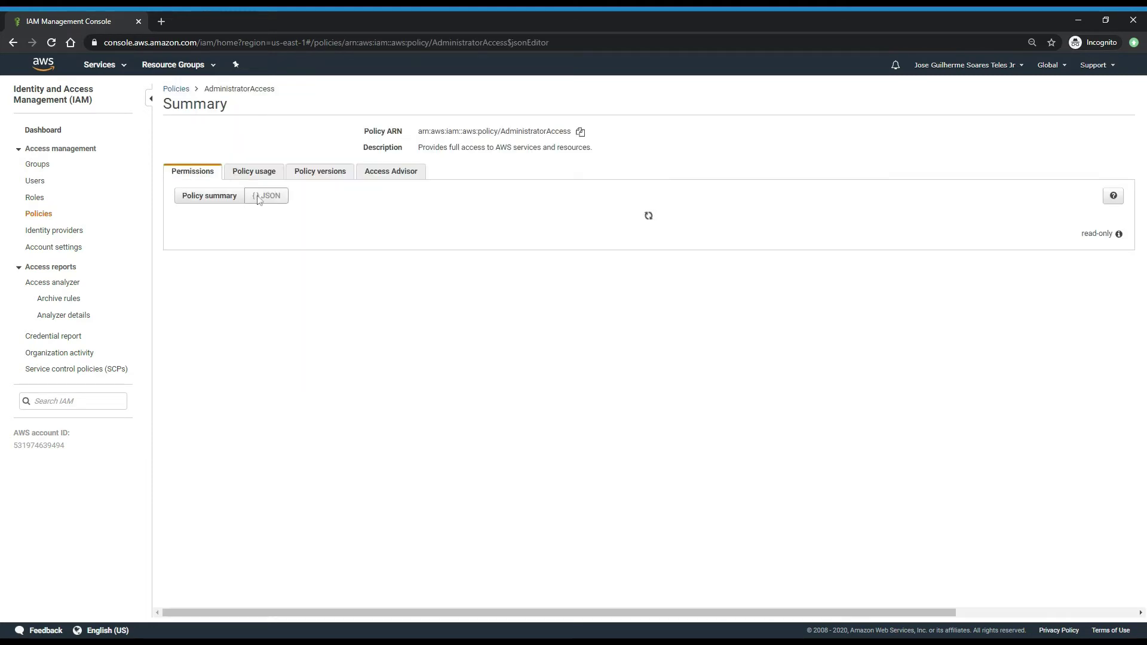
drag(229, 301, 293, 209)
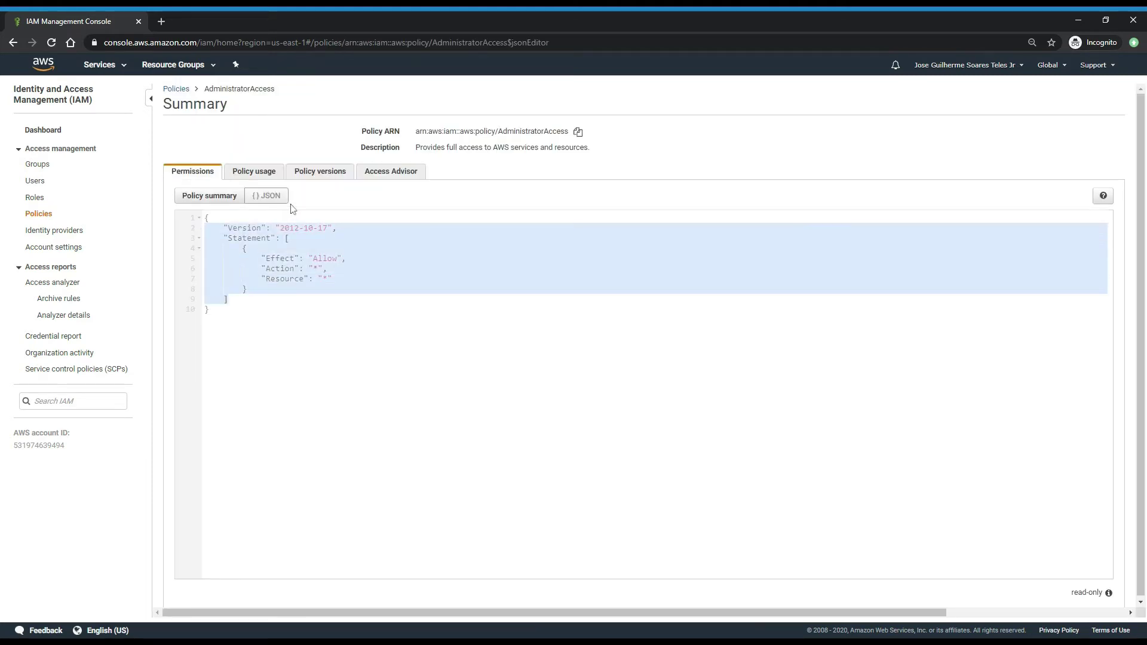
click(341, 282)
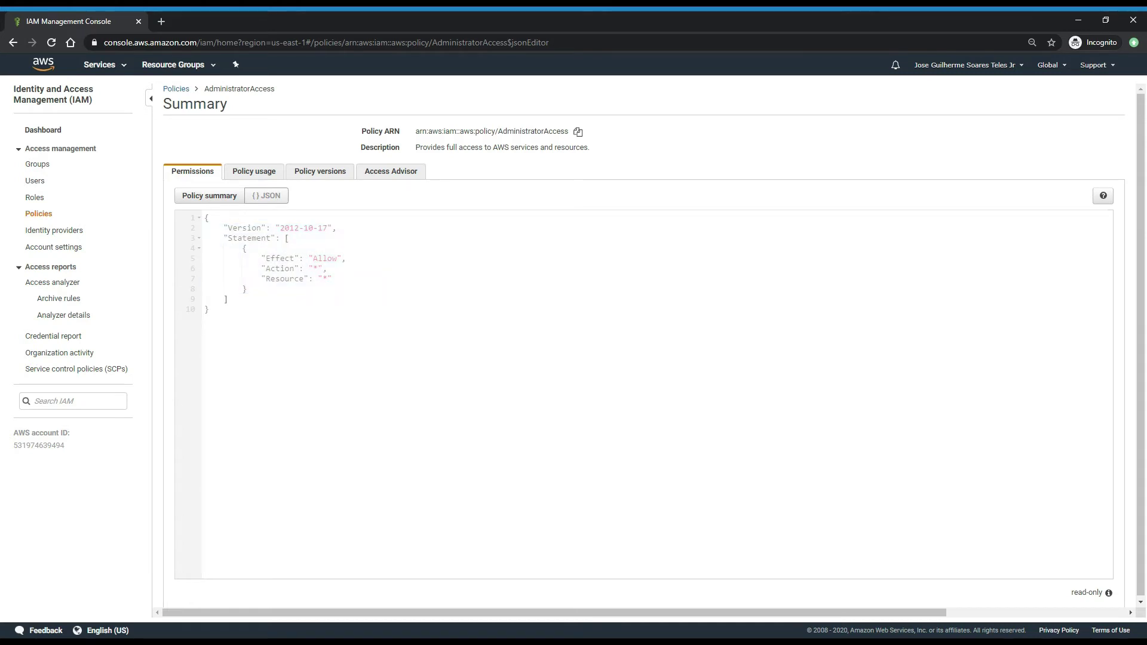
drag(343, 258, 299, 279)
scroll(644, 347, down, 1)
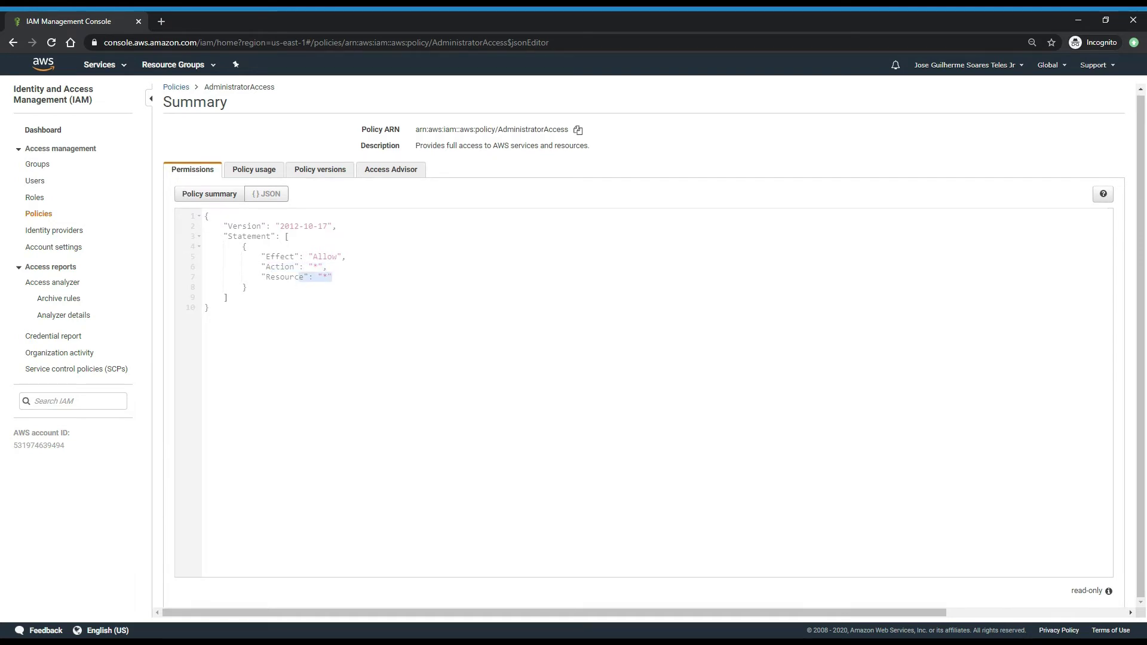
click(37, 163)
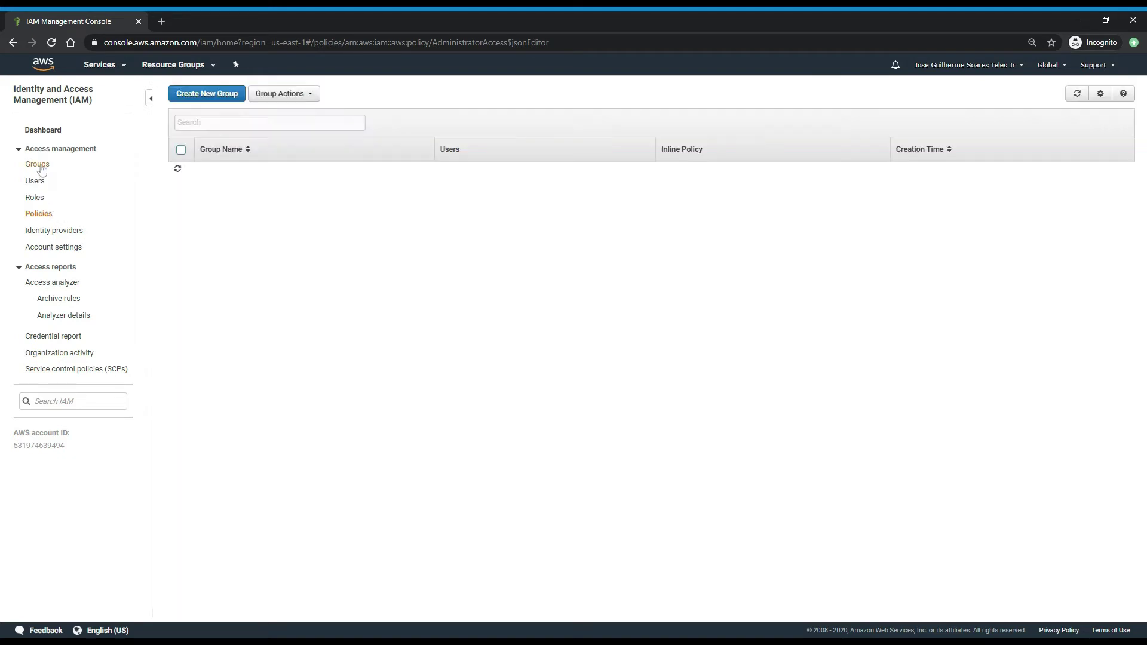
- Attach the AdministratorAccess managed policy to Administradores_GT from the group's Permissions tab
click(210, 172)
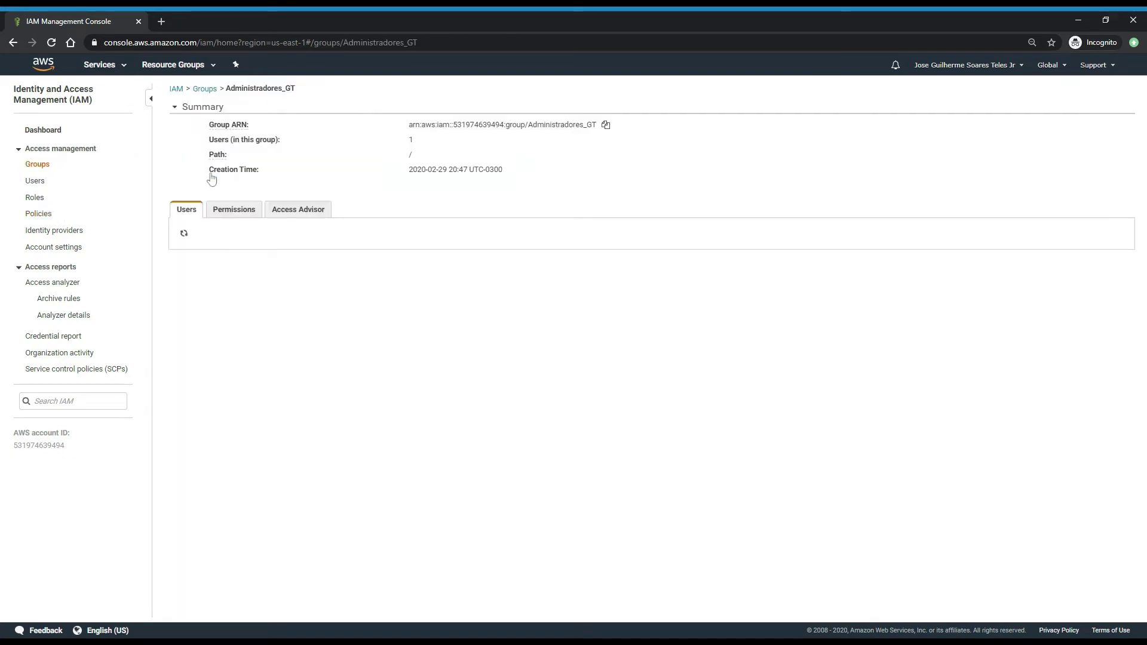
click(236, 209)
click(222, 285)
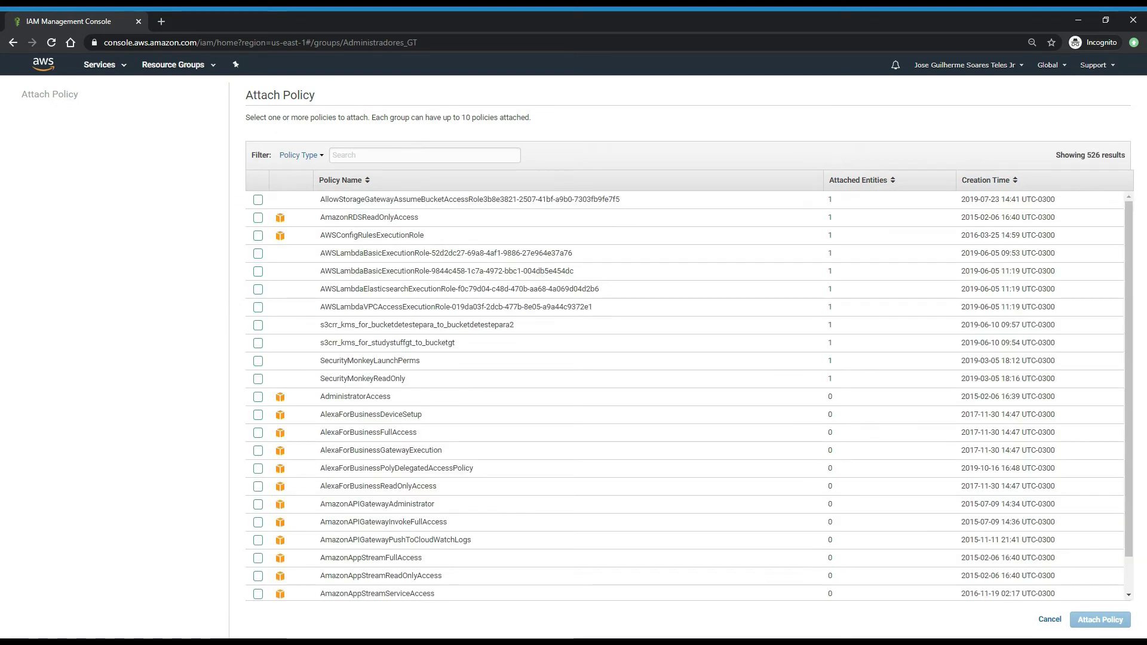
click(258, 397)
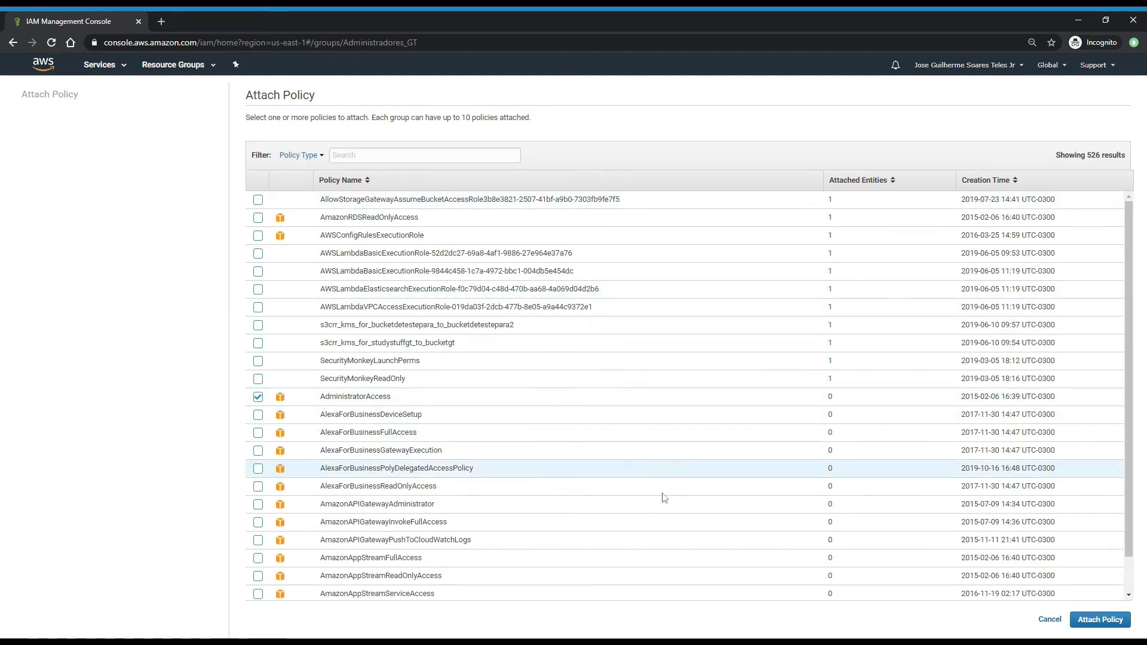
click(1100, 619)
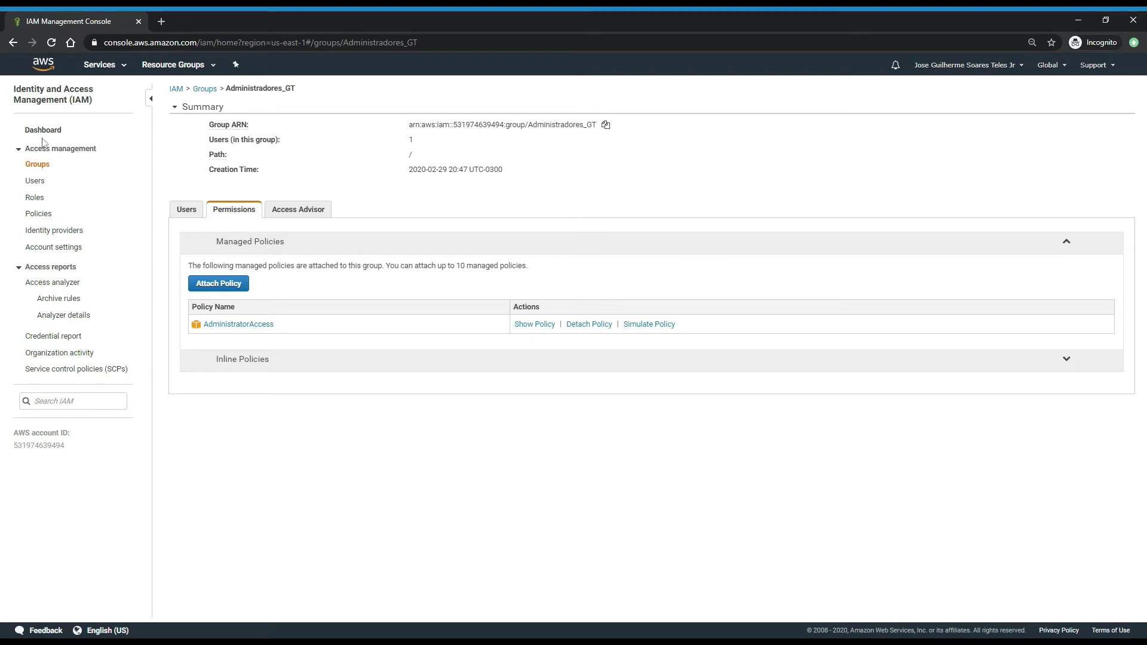
- Check the group's Access Advisor last-accessed history, then return to the IAM dashboard
click(296, 211)
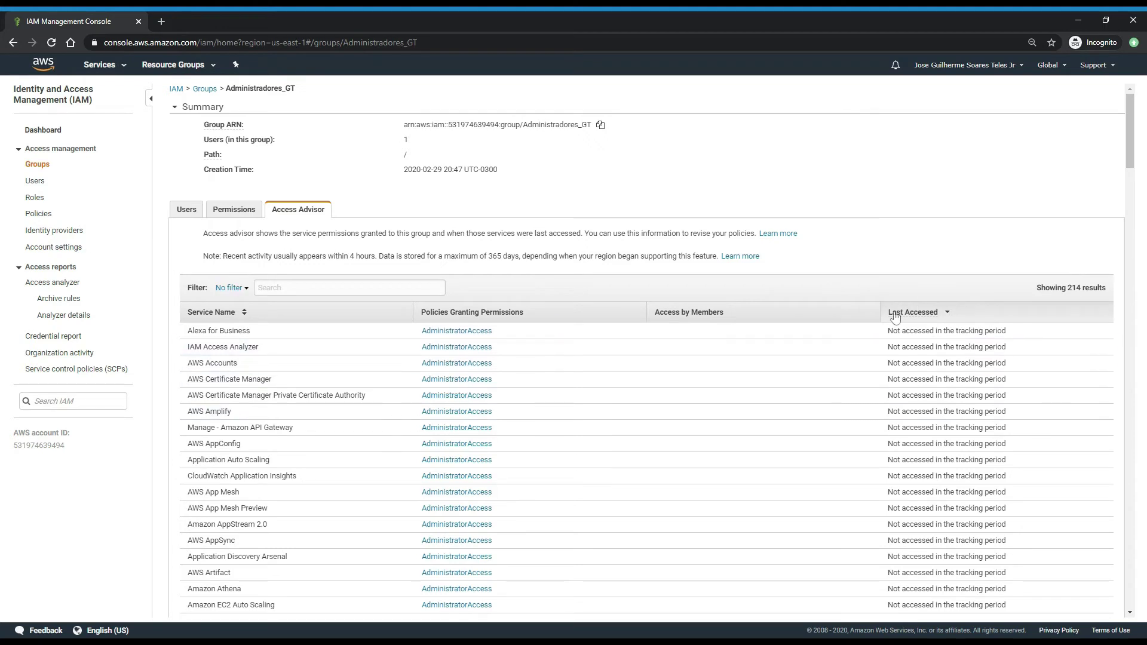
mouse_move(920, 321)
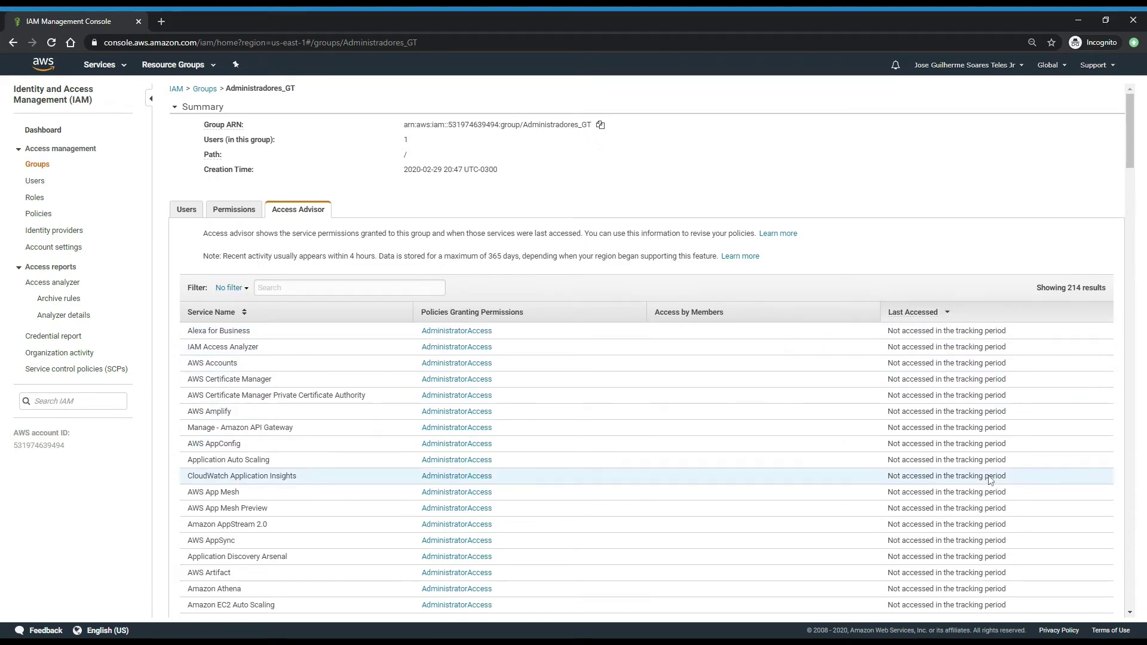
click(45, 131)
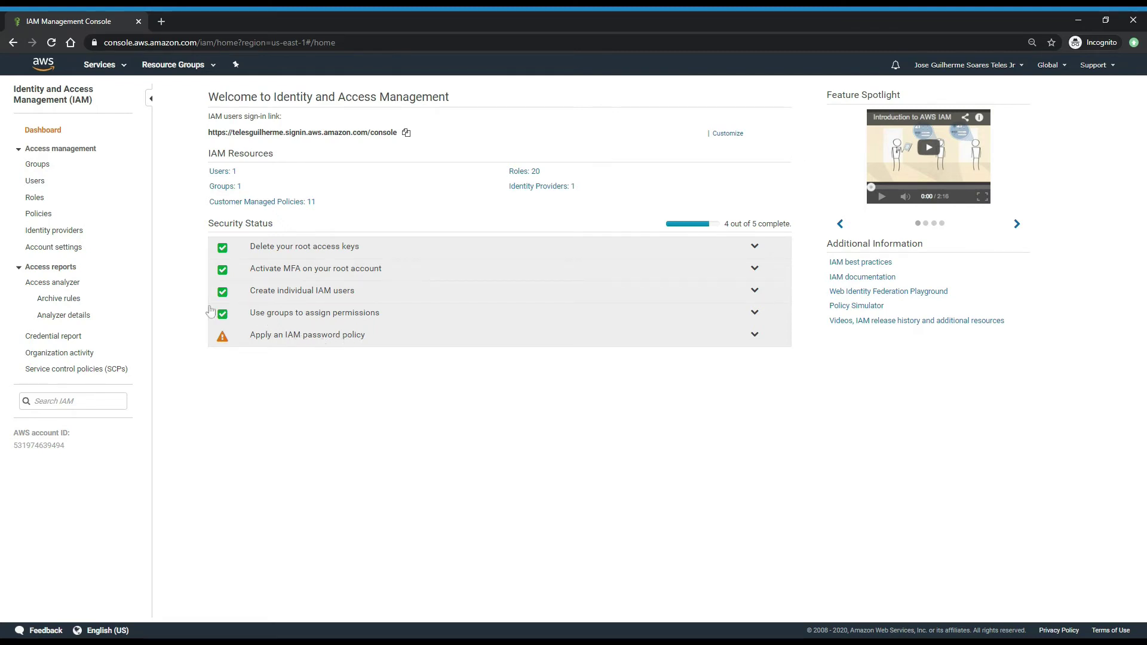
- Browse the IAM sidebar pages, settle on Account settings, and begin setting a password policy
click(61, 232)
click(68, 248)
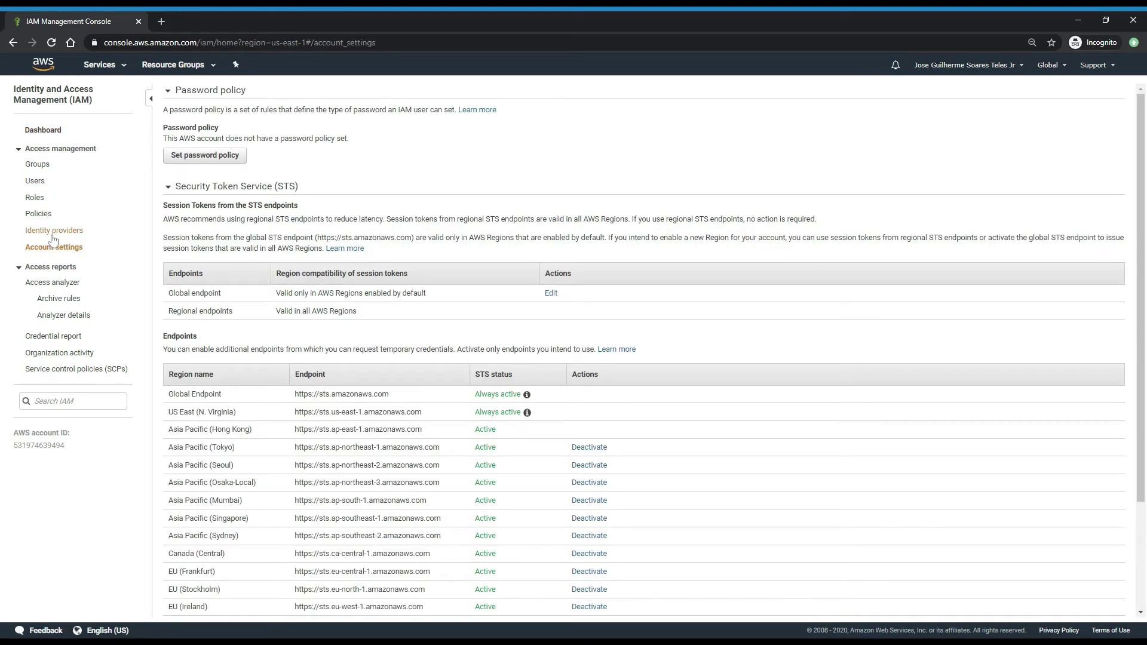
click(60, 353)
click(74, 369)
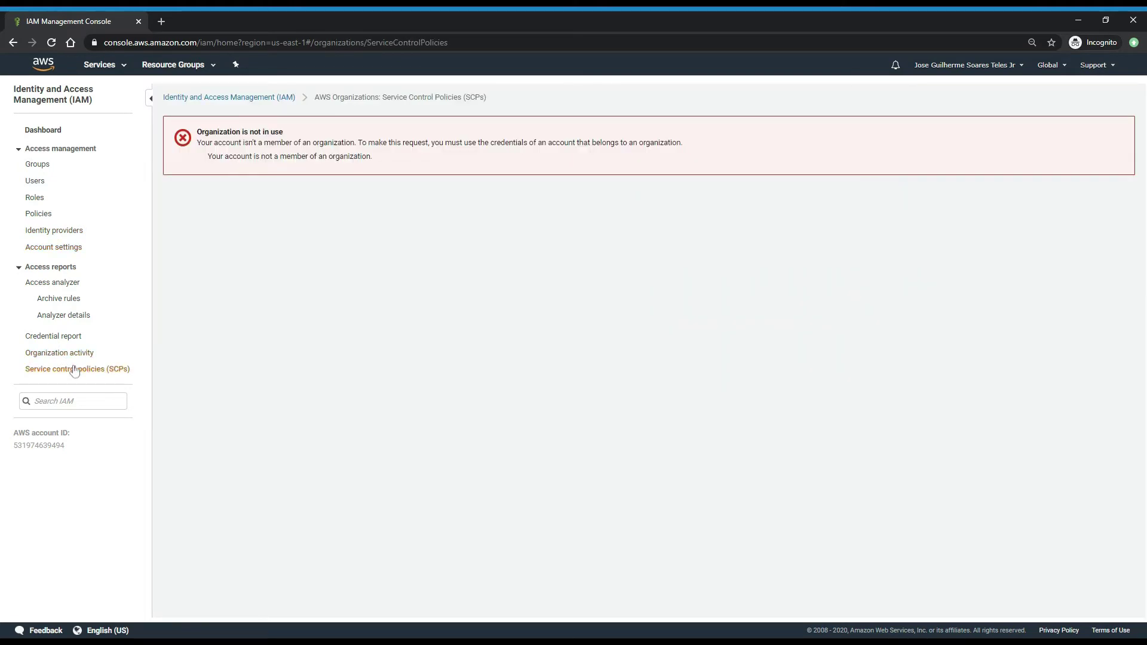
click(60, 248)
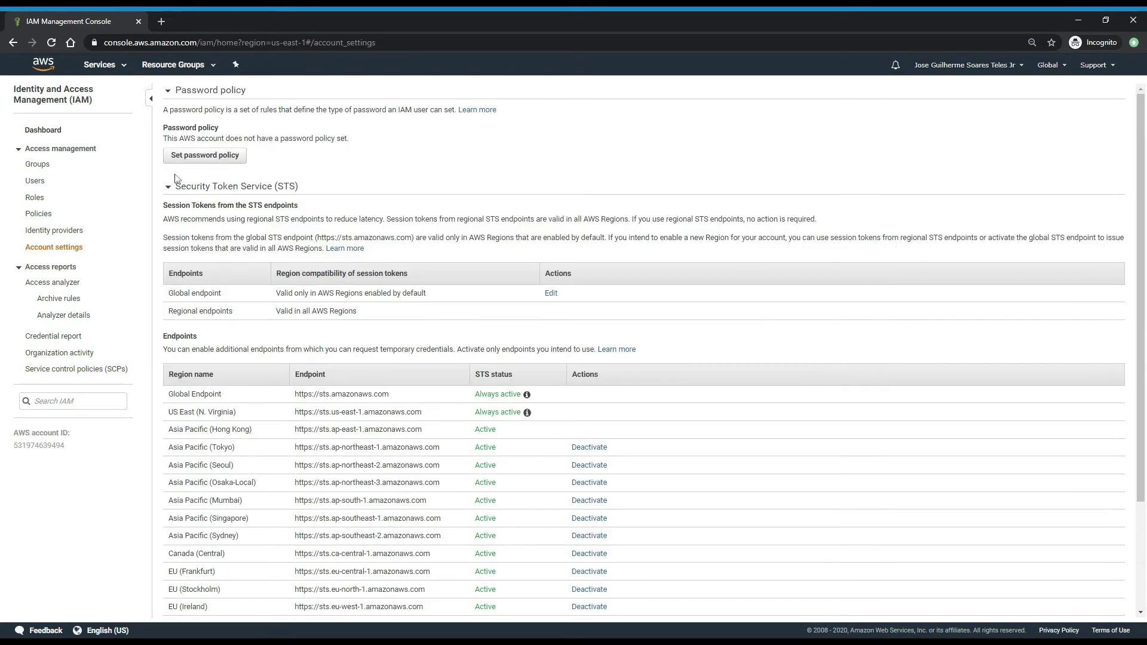
click(199, 157)
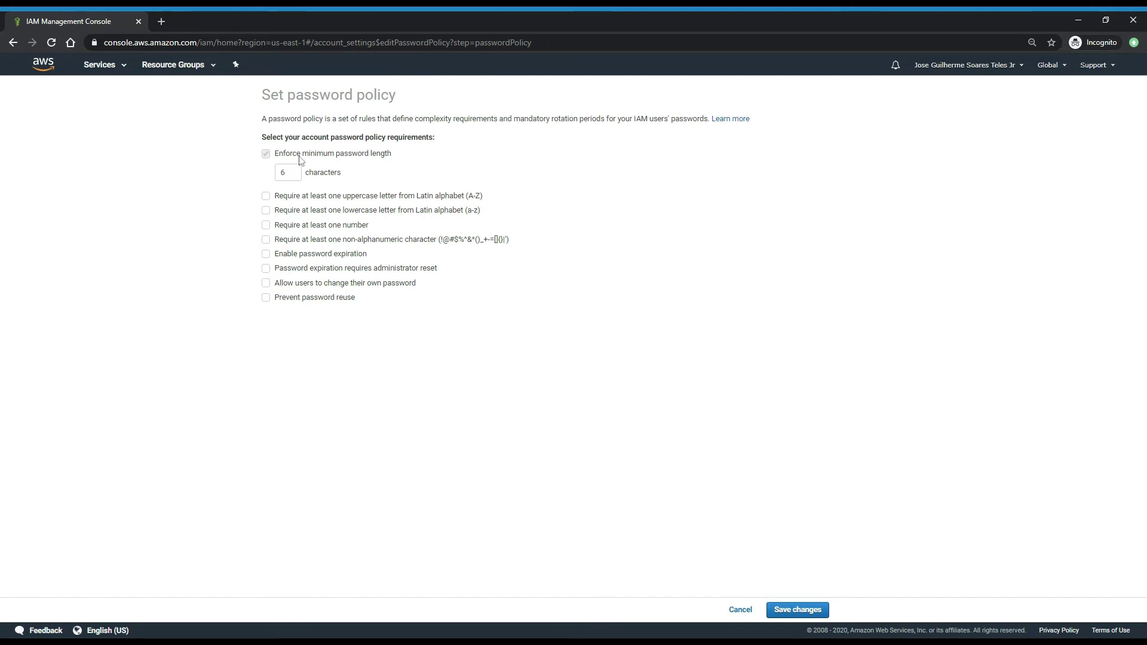
- Save a 10-character minimum password policy requiring uppercase, lowercase, numbers and non-alphanumeric characters
click(285, 173)
text(10)
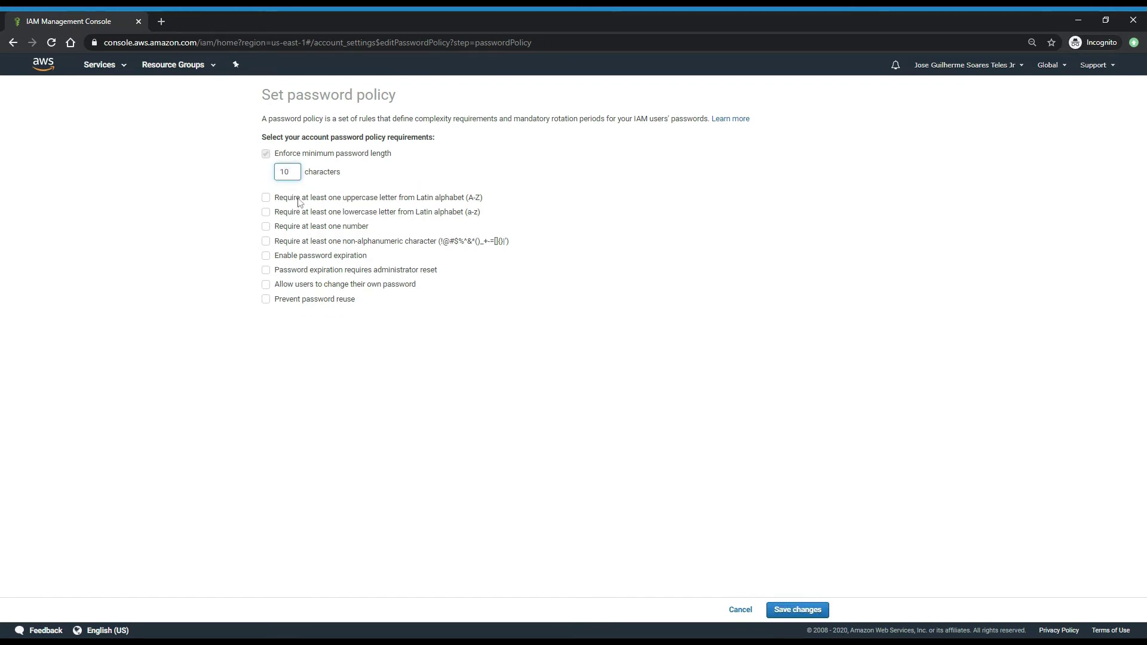
click(301, 198)
click(305, 212)
click(306, 228)
click(386, 244)
click(792, 613)
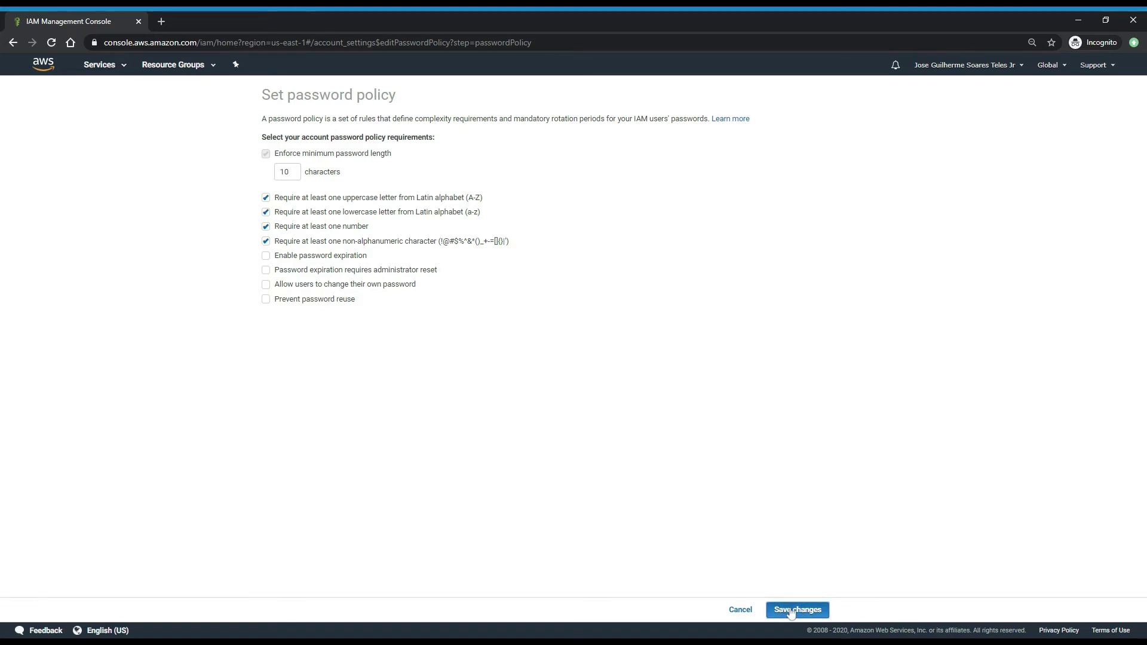
click(55, 135)
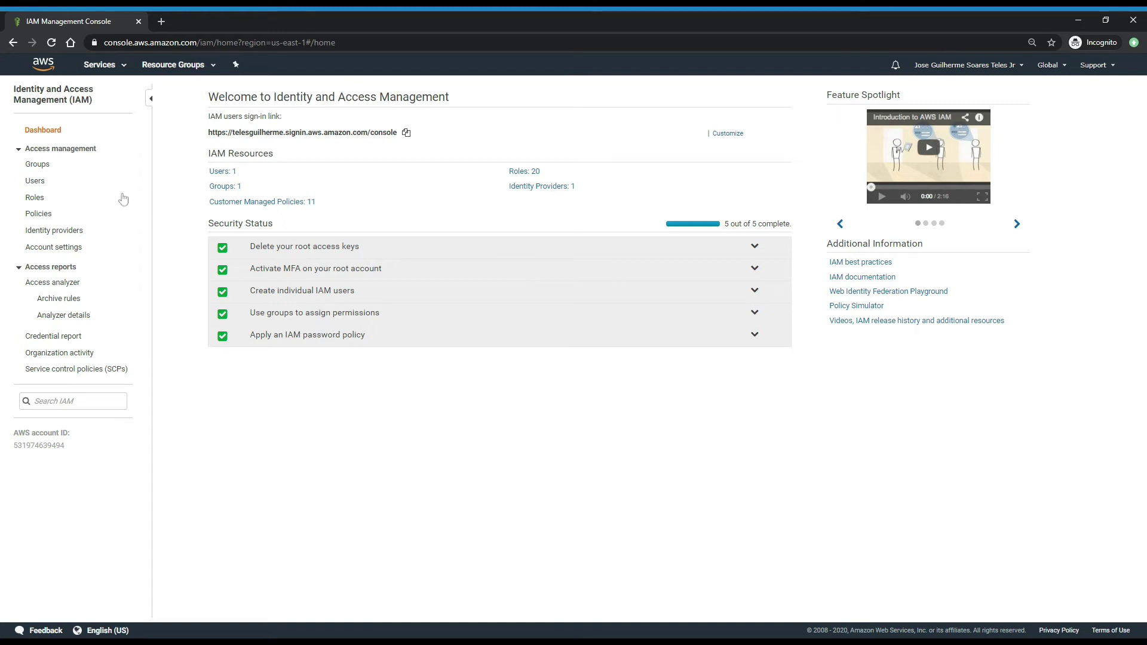
- Start creating a new IAM role for the EC2 service
click(35, 199)
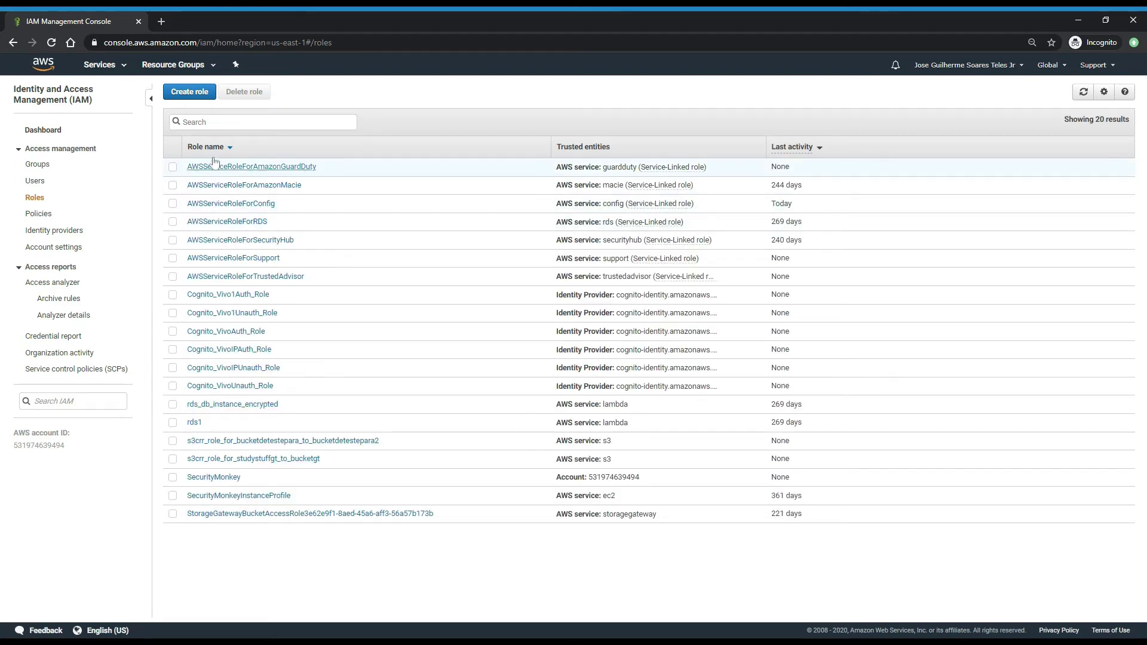
click(198, 92)
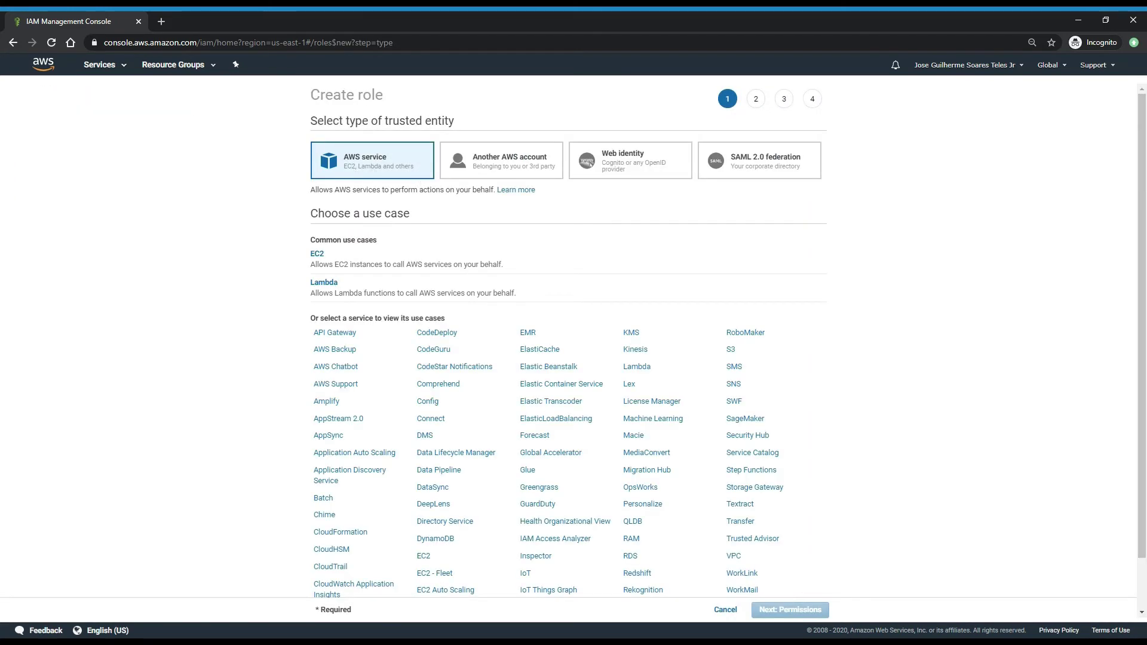
click(358, 260)
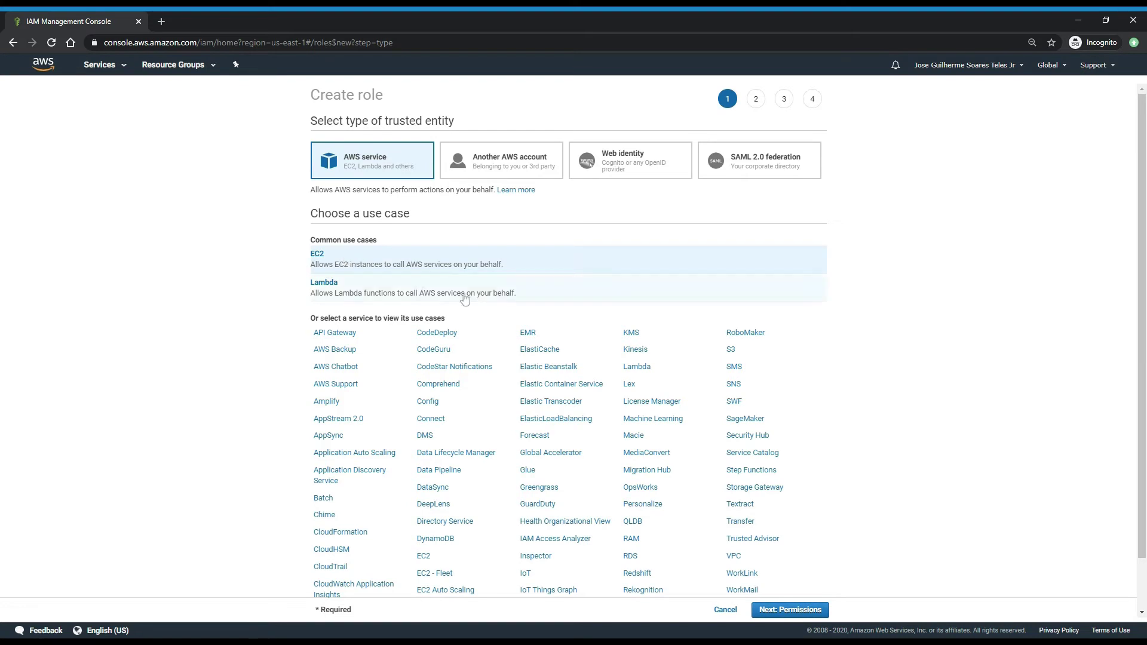
click(800, 614)
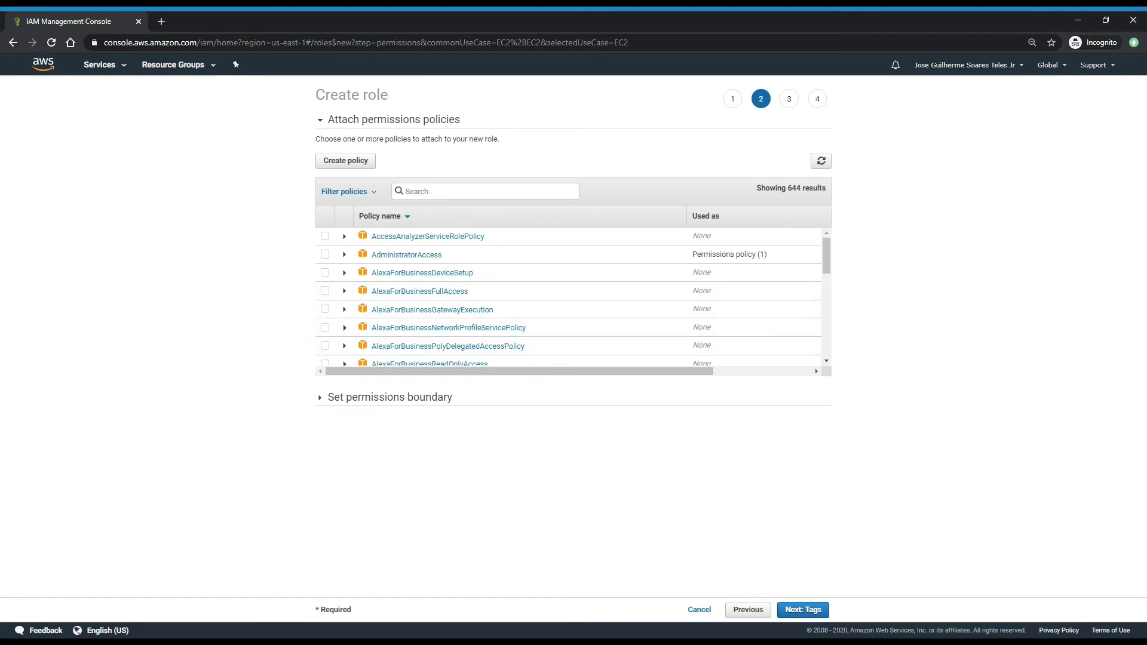
- Attach AmazonS3FullAccess found by searching 's3', and skip tags to the review page
text(s3)
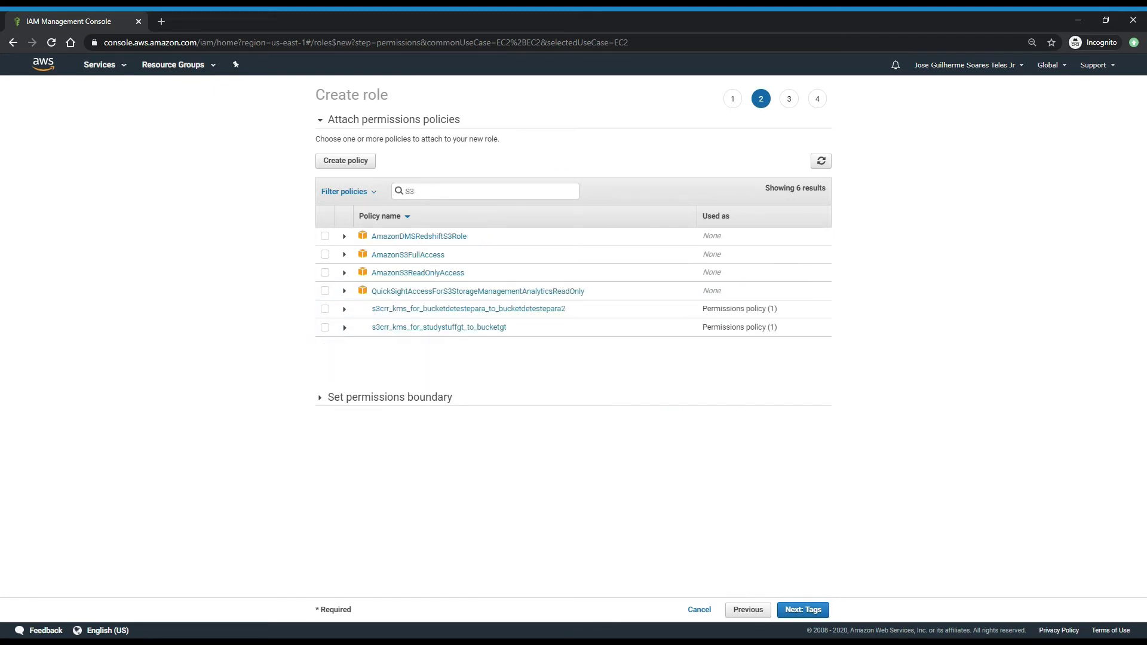
click(325, 255)
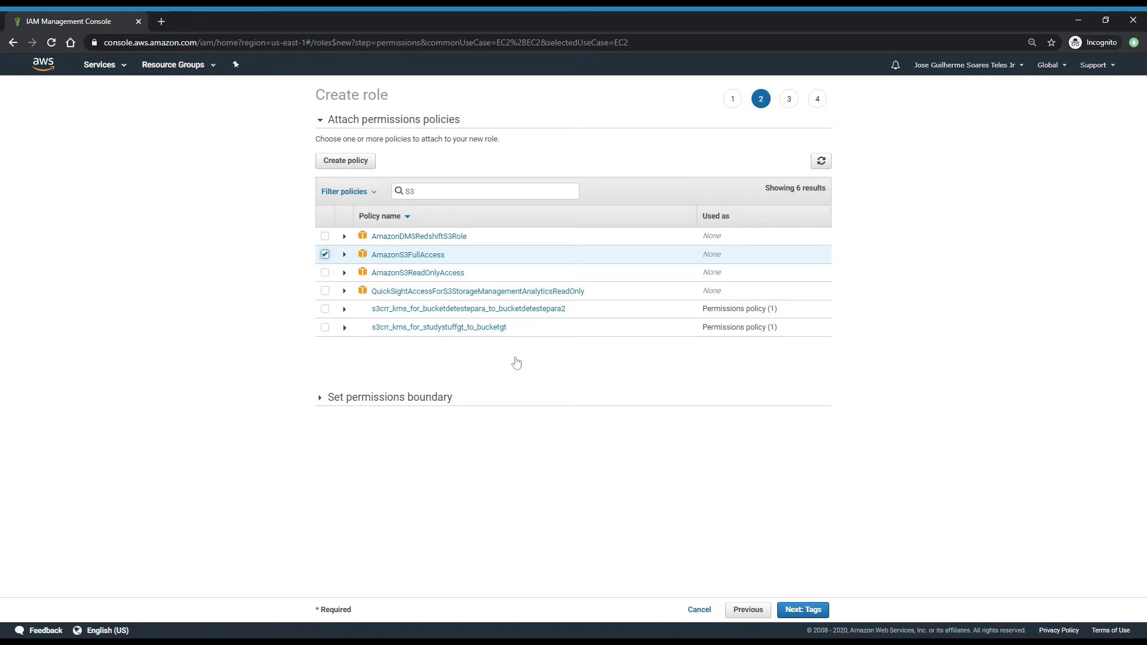
click(827, 609)
click(826, 608)
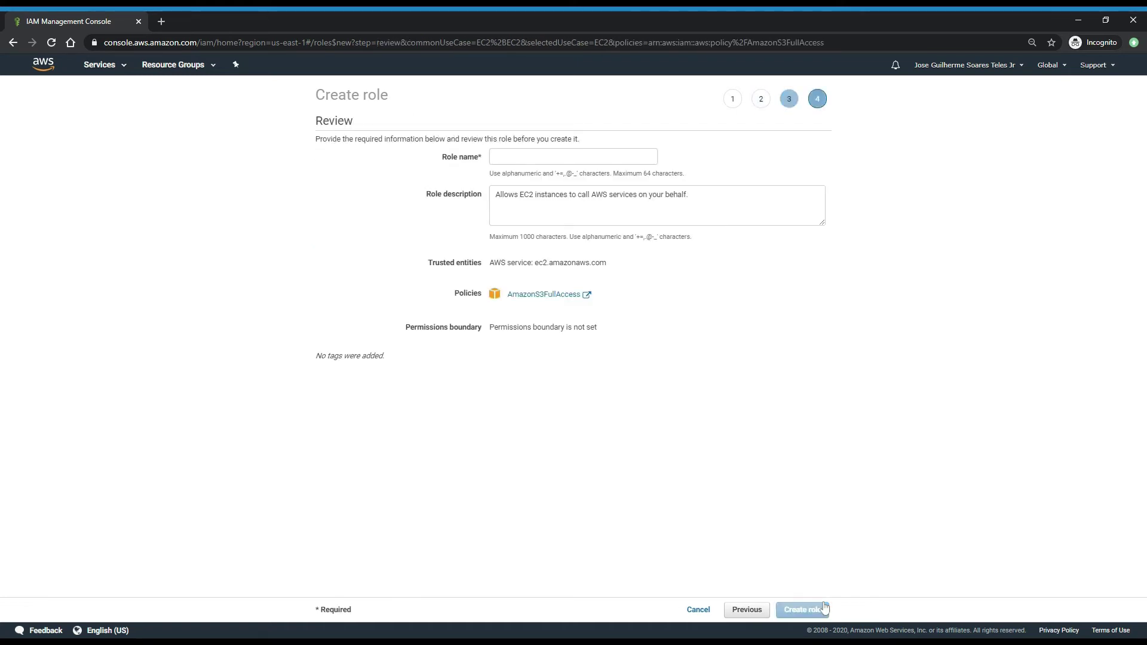
- Name the role S3_Adm_GT with description 'Permite acesso completo - administrativo - aos buckets S3'
click(558, 157)
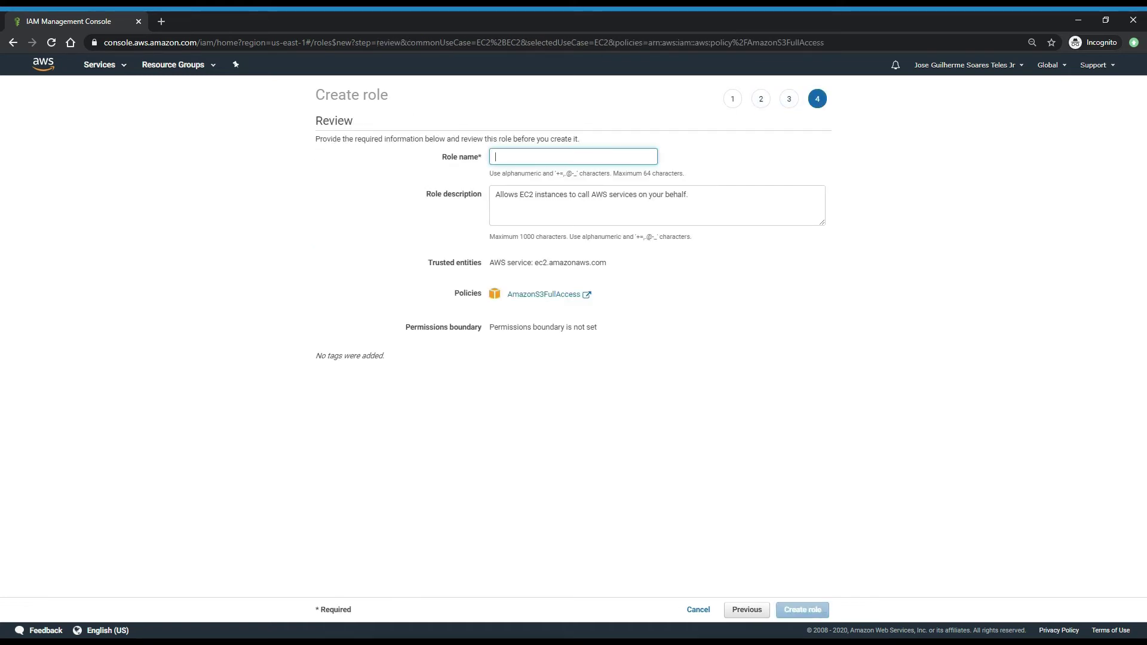
text(S3_Adm_GT)
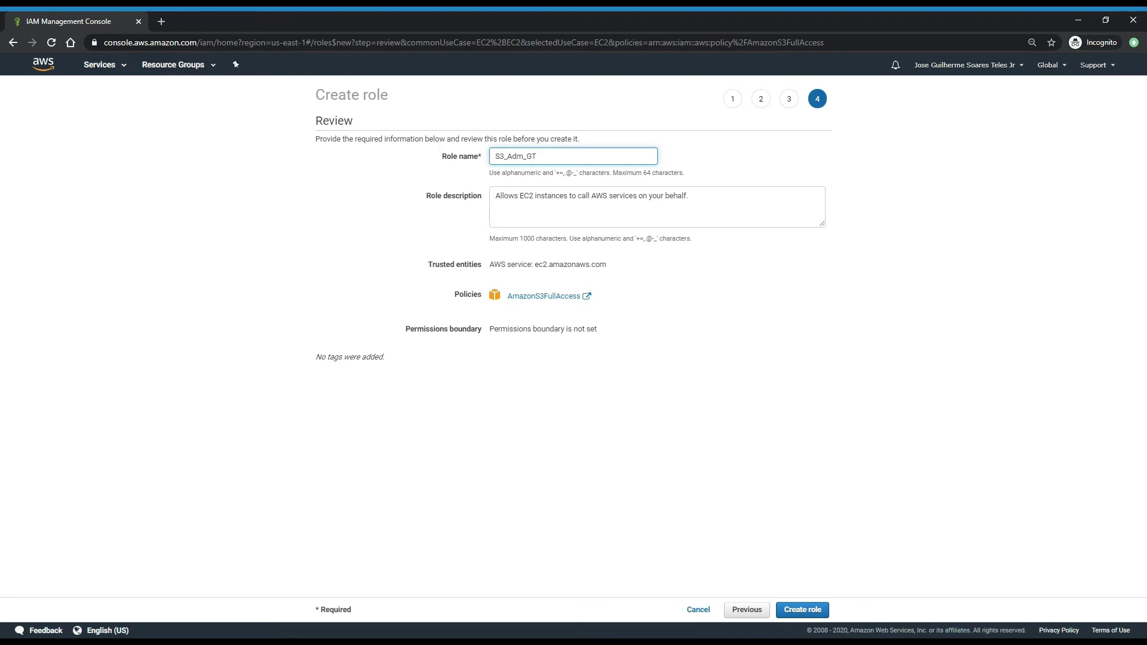
triple_click(491, 190)
text(Pe)
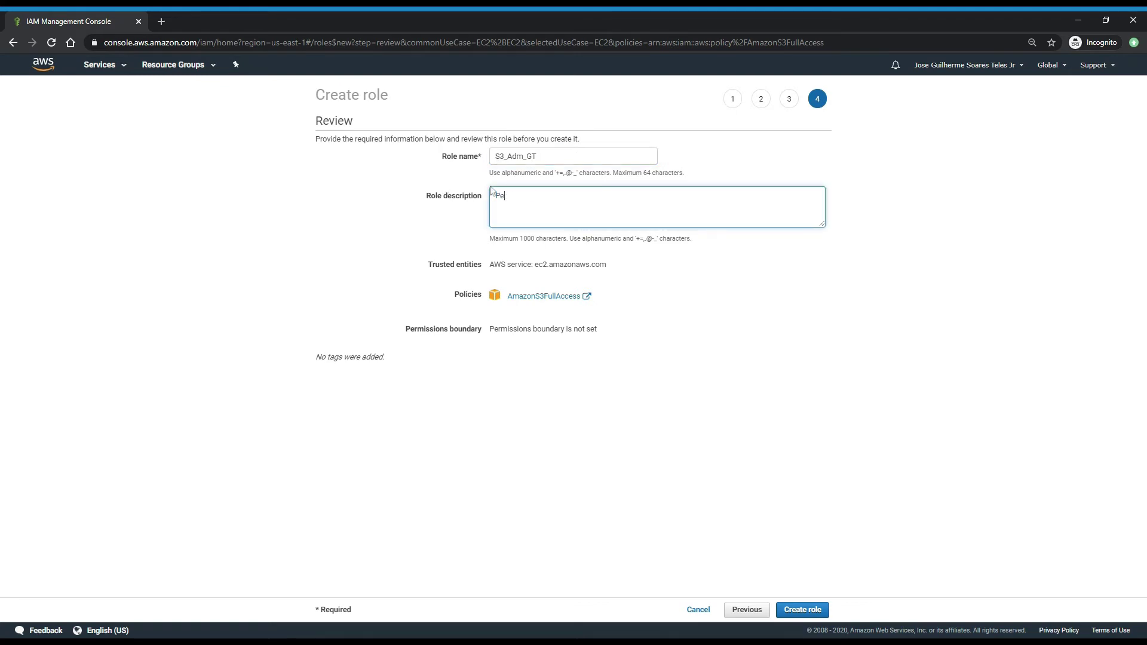
text(rmite acesso completo (admin)
key(BackSpace)
key(BackSpace)
key(BackSpace)
key(BackSpace)
key(BackSpace)
key(BackSpace)
key(BackSpace)
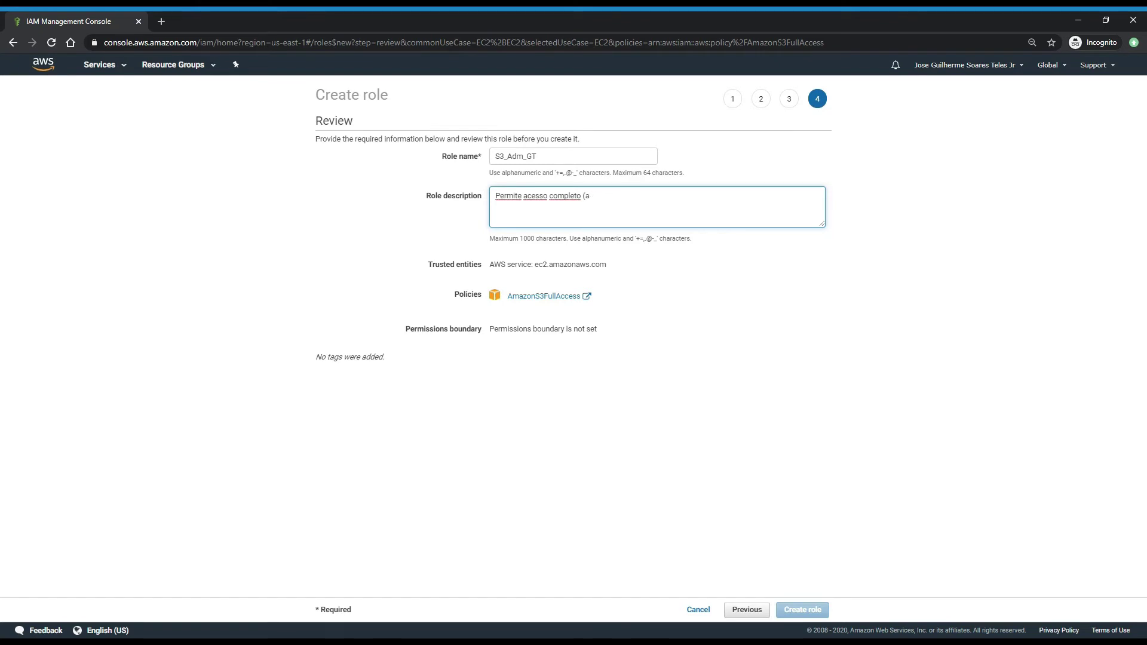
text(-)
text(- adm)
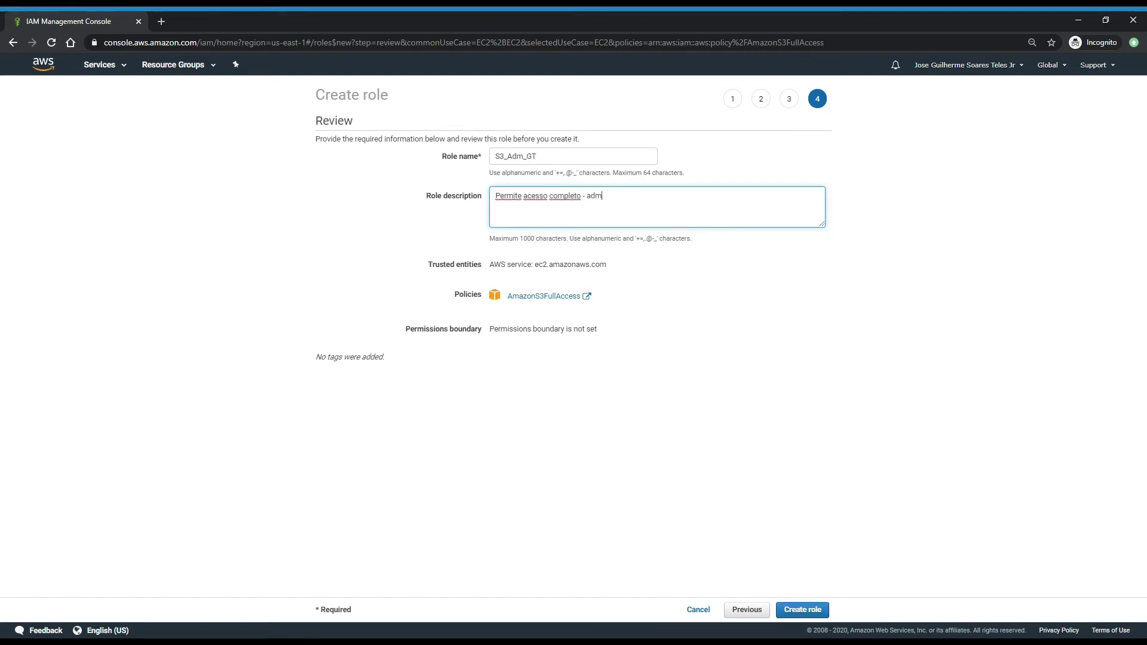
text(inistrativo - aos buckets S3)
- Create the S3_Adm_GT role, find it in the Roles list and open its details
click(803, 610)
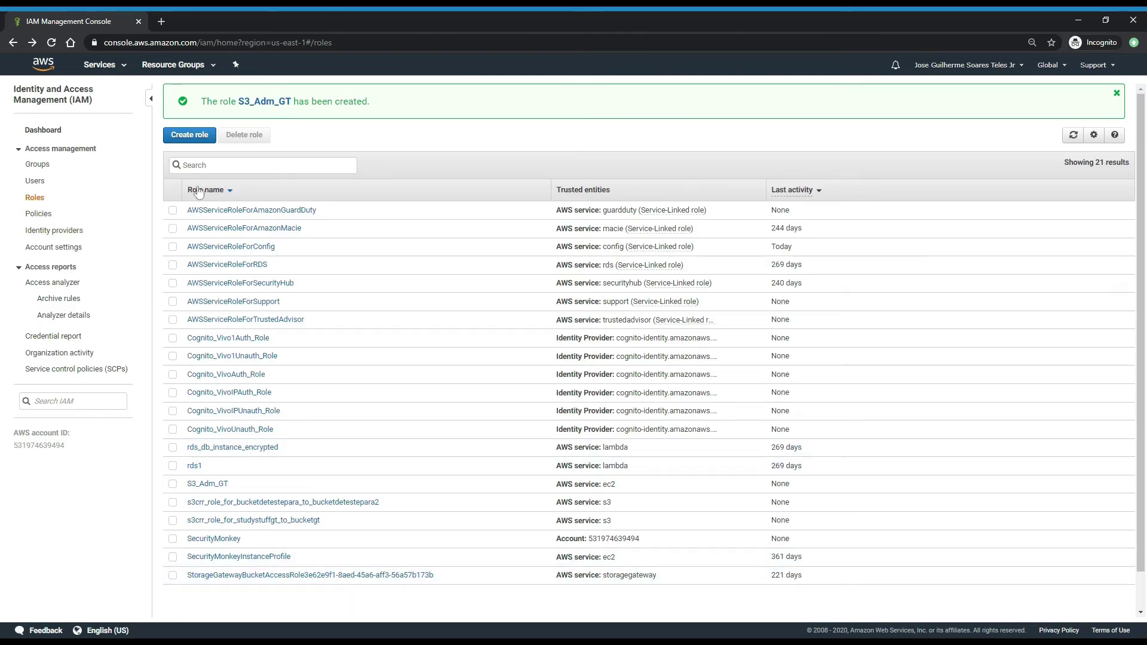
text(GT)
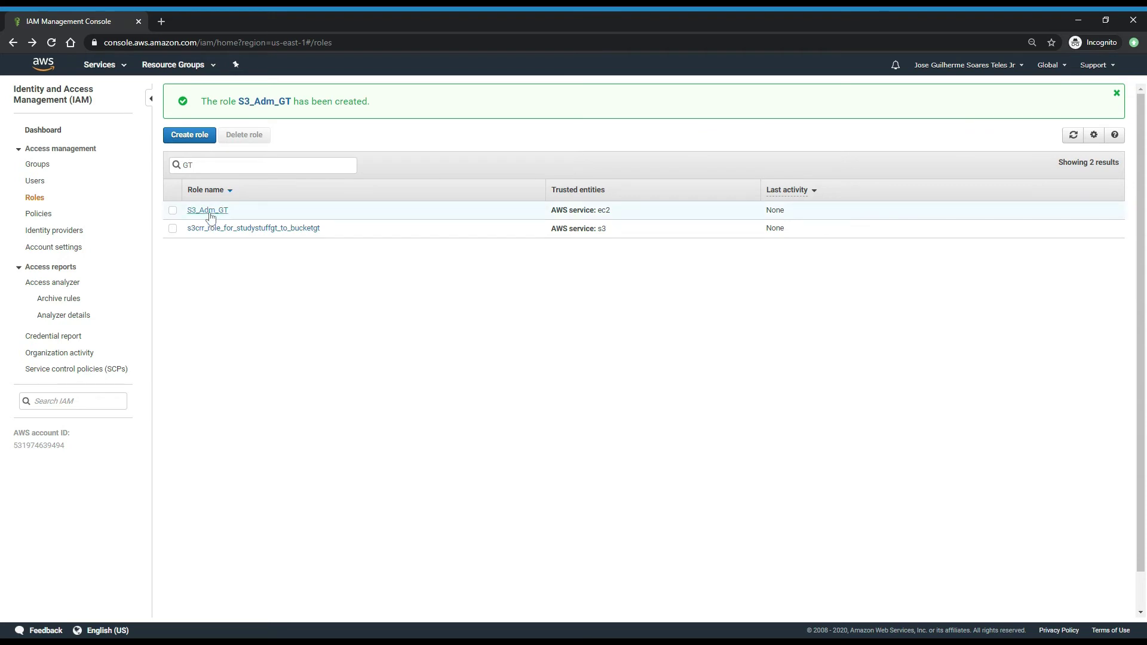
drag(611, 213, 584, 214)
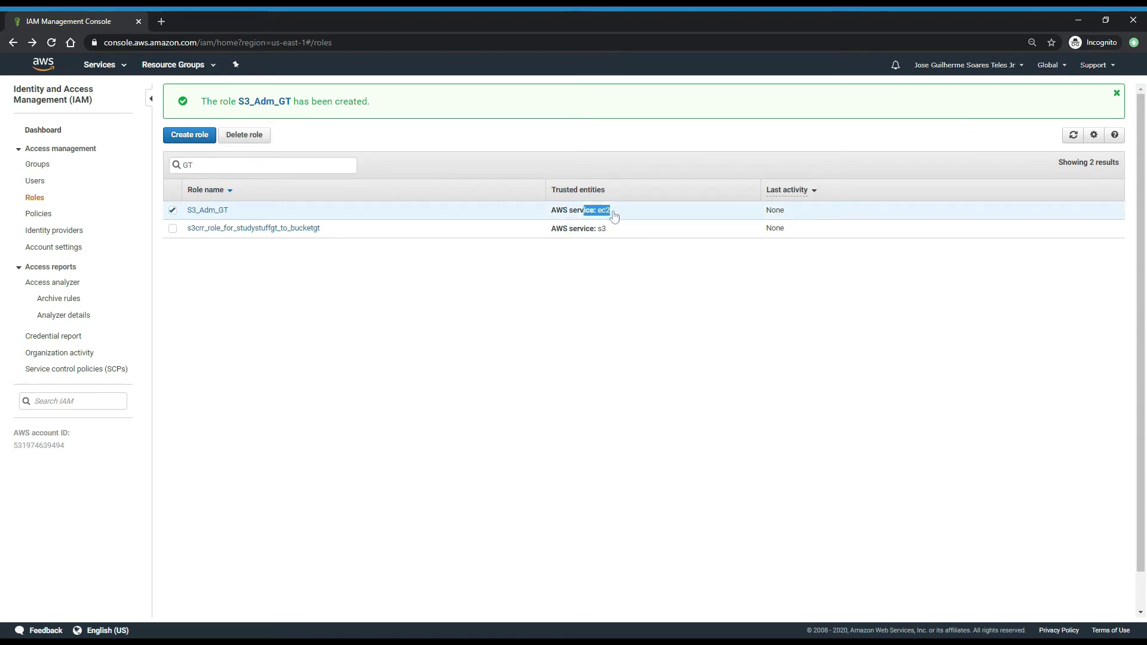
click(208, 210)
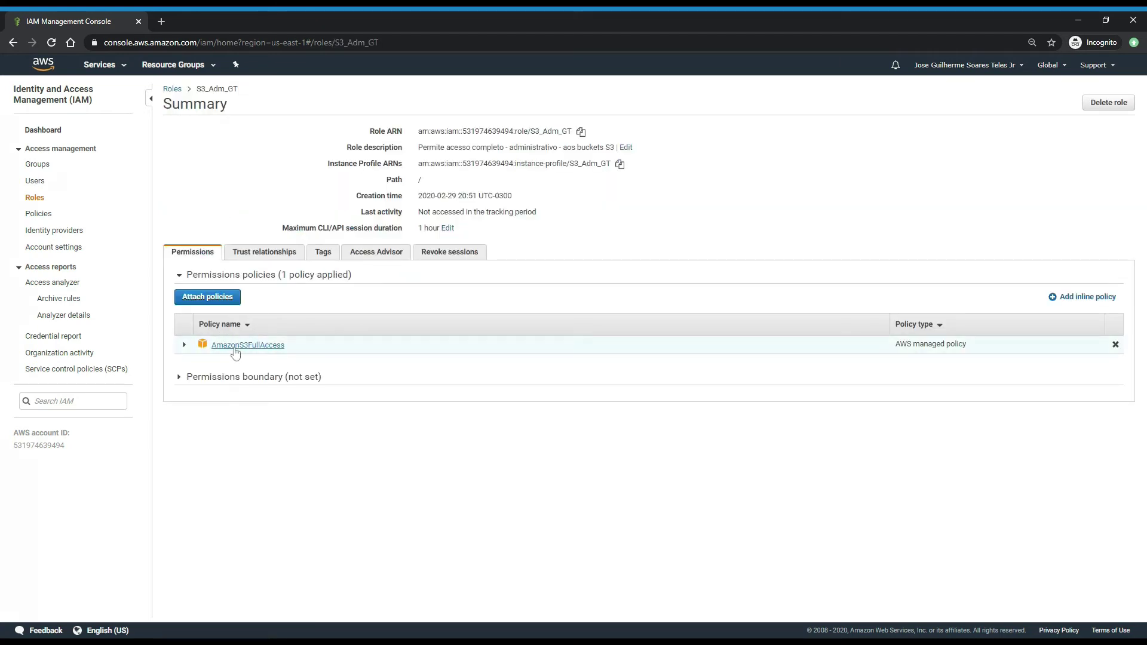
- Inspect the AmazonS3FullAccess policy JSON, highlighting its Allow effect and wildcard resource
click(279, 353)
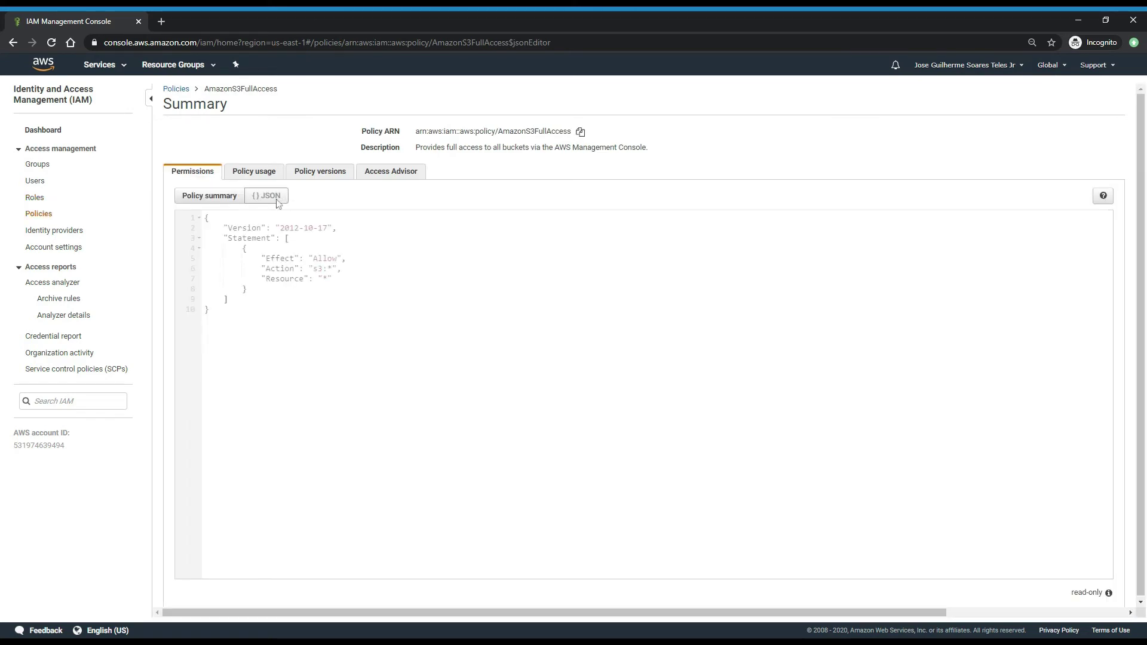
drag(337, 260, 306, 263)
click(306, 263)
mouse_move(333, 279)
mouse_down()
mouse_move(316, 280)
mouse_move(321, 269)
mouse_move(314, 279)
mouse_up()
- Open the IAM Users list to check the admin user's group membership
click(44, 186)
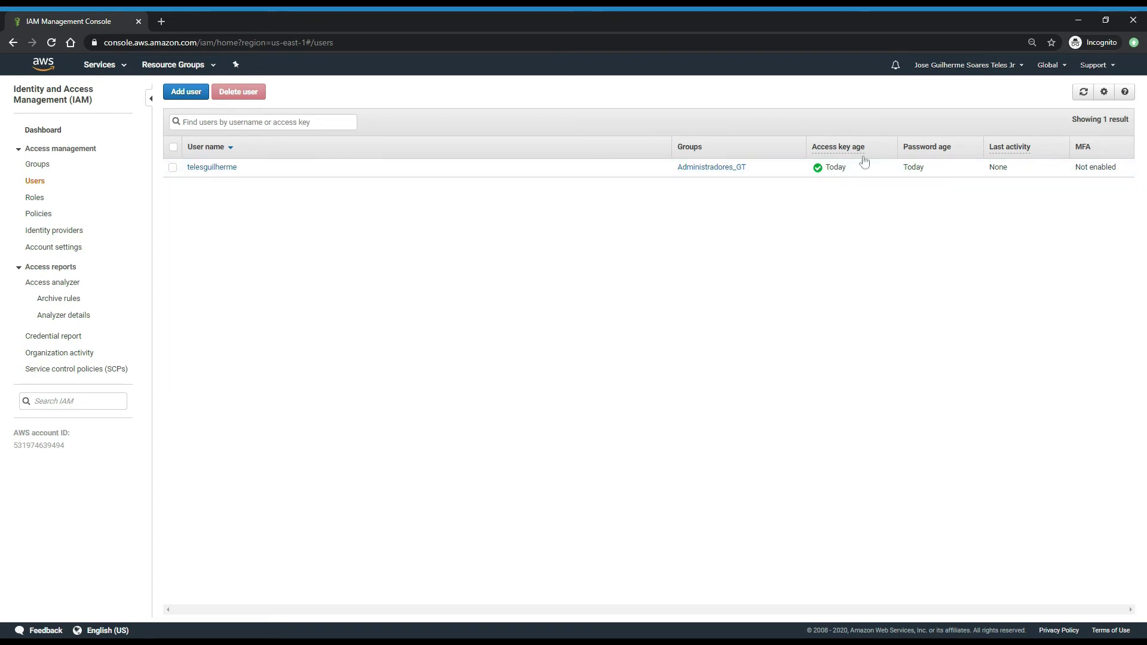
mouse_move(855, 147)
- Deactivate and delete the administrator user's existing access key
click(209, 169)
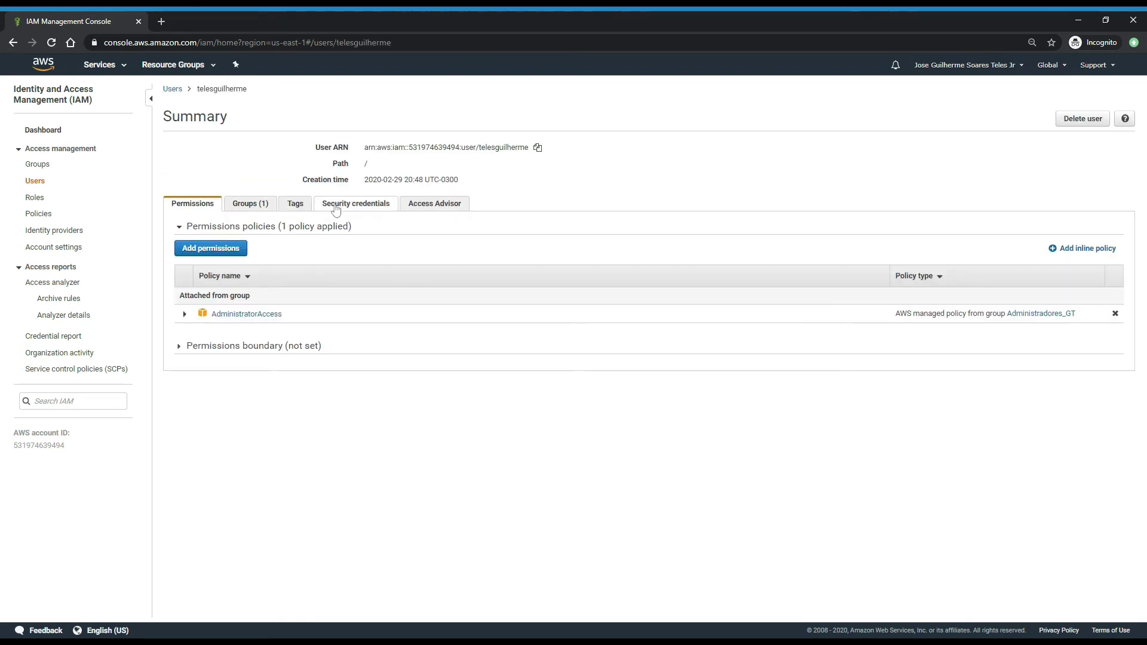
click(335, 209)
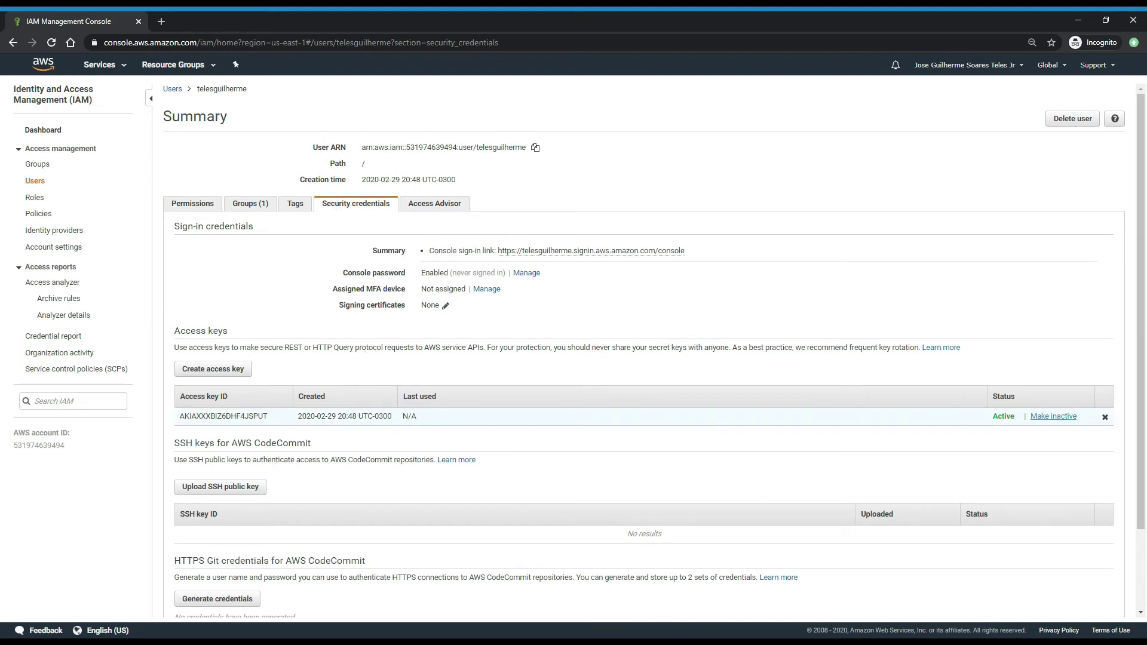
click(1054, 417)
click(1105, 417)
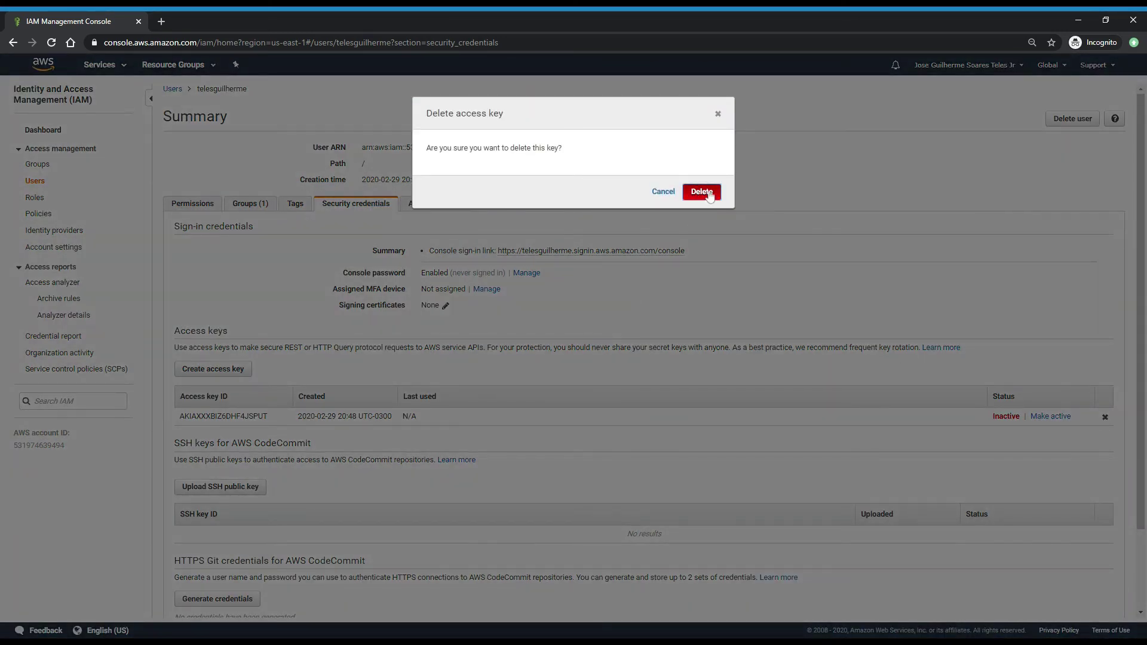
click(700, 192)
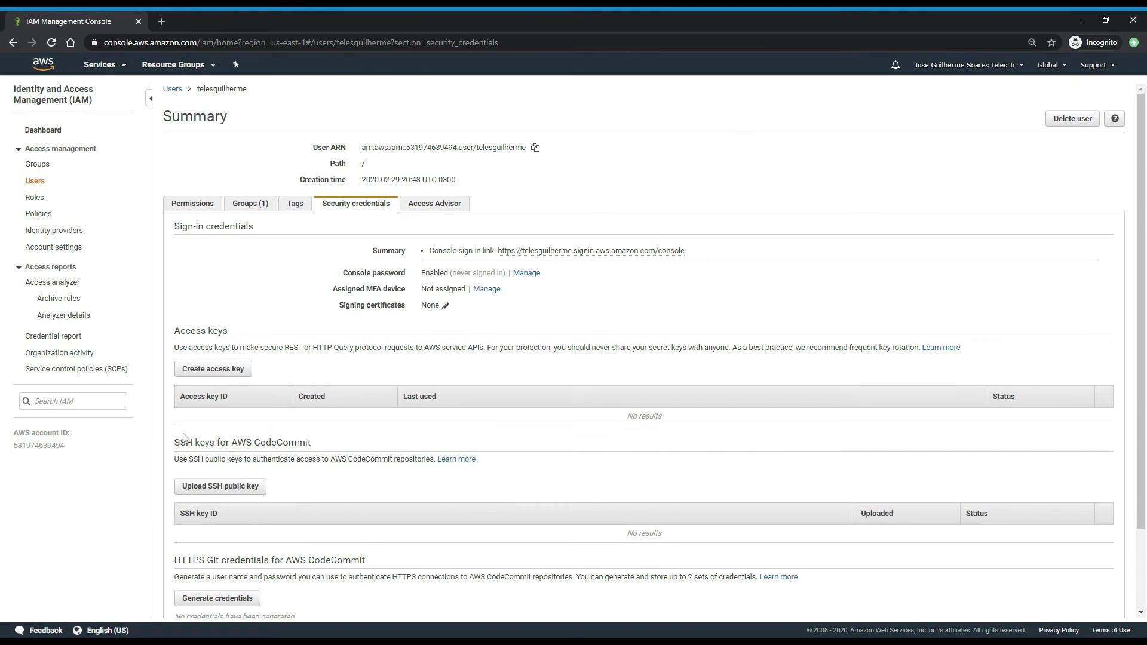
- Create a new access key for the user, view its secret, then delete it too
click(223, 373)
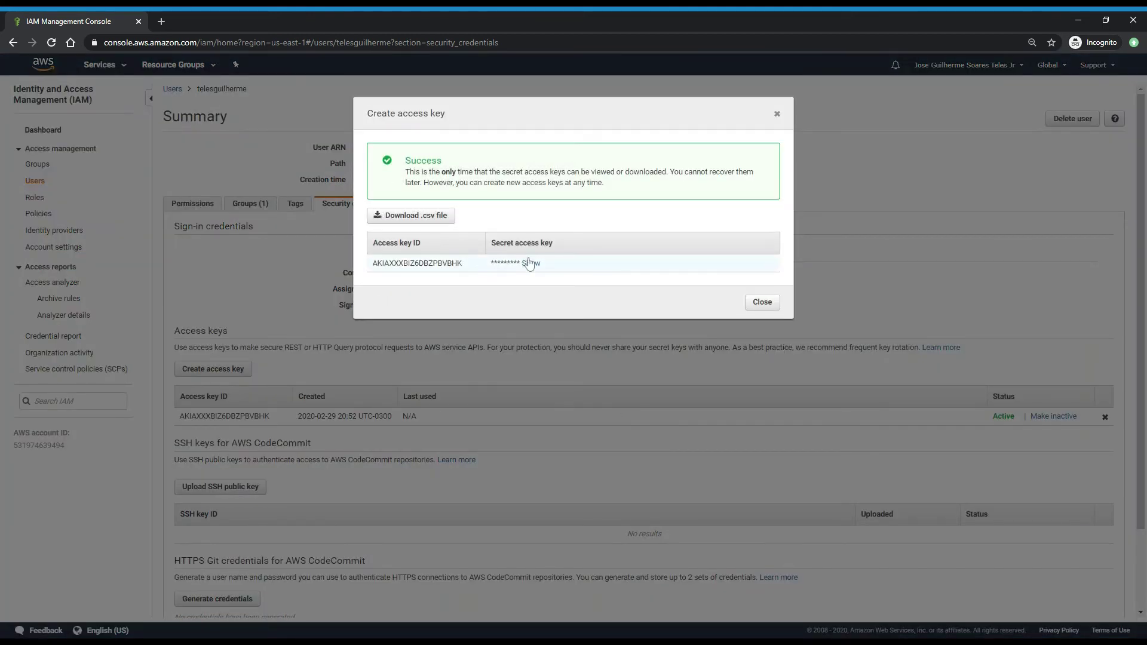
click(529, 263)
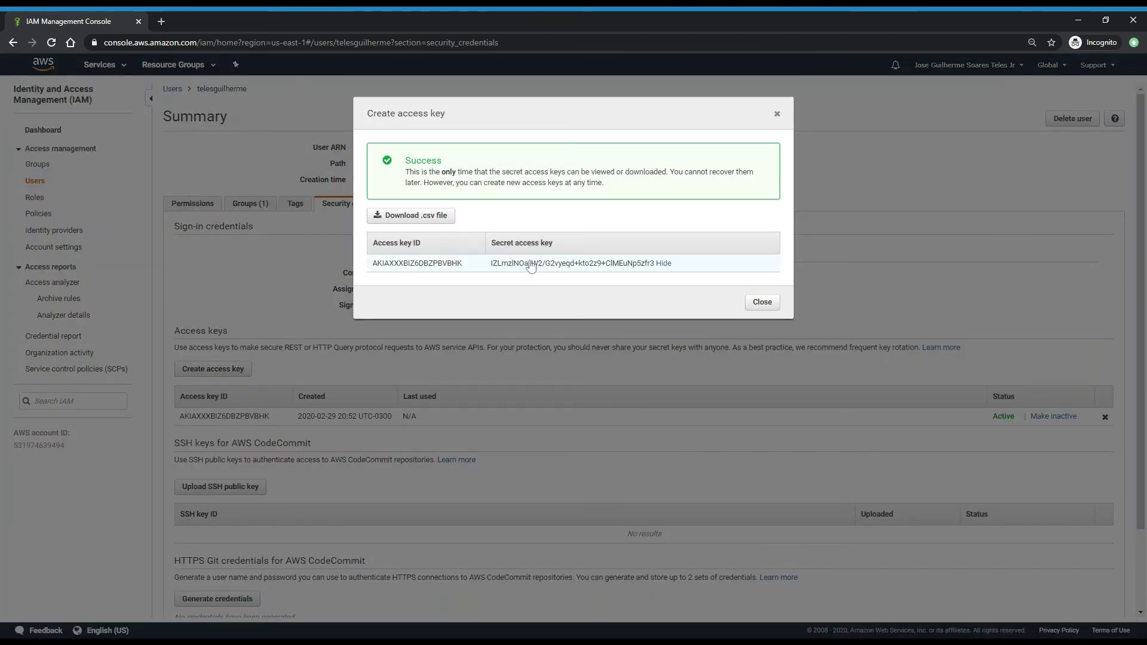
triple_click(531, 266)
click(771, 303)
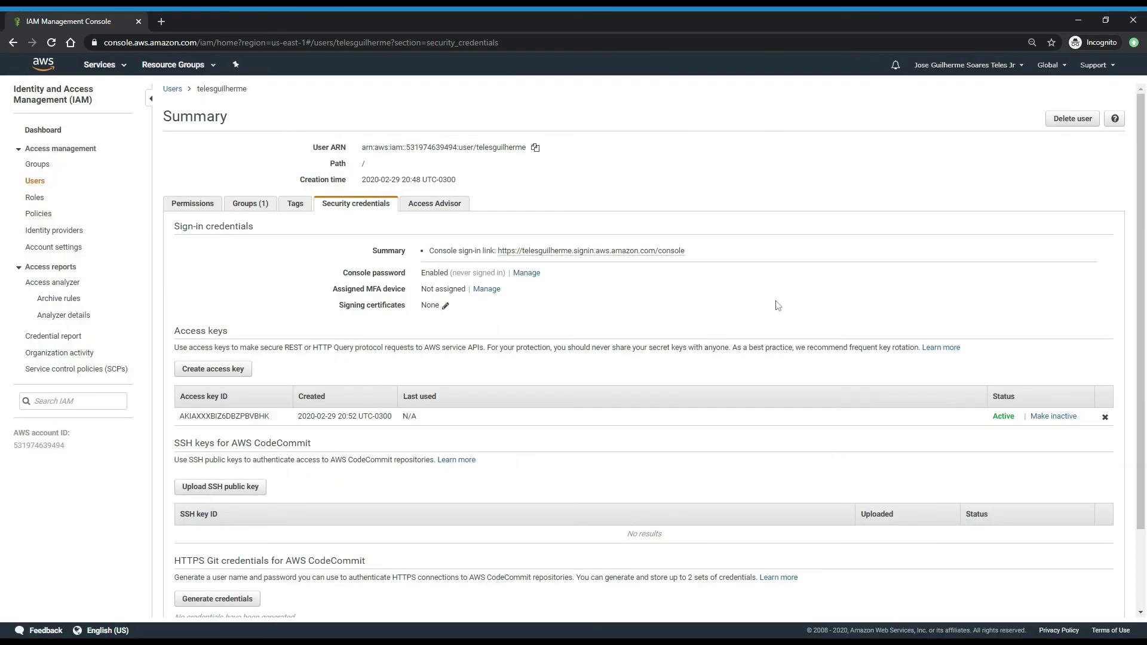
click(1105, 417)
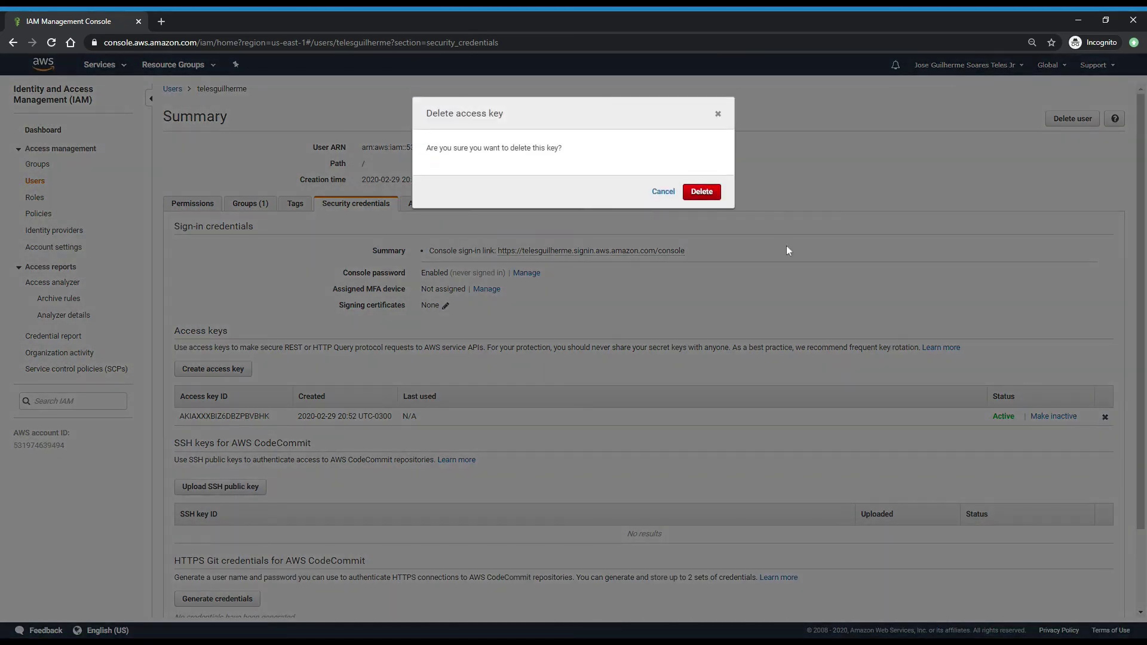
click(694, 192)
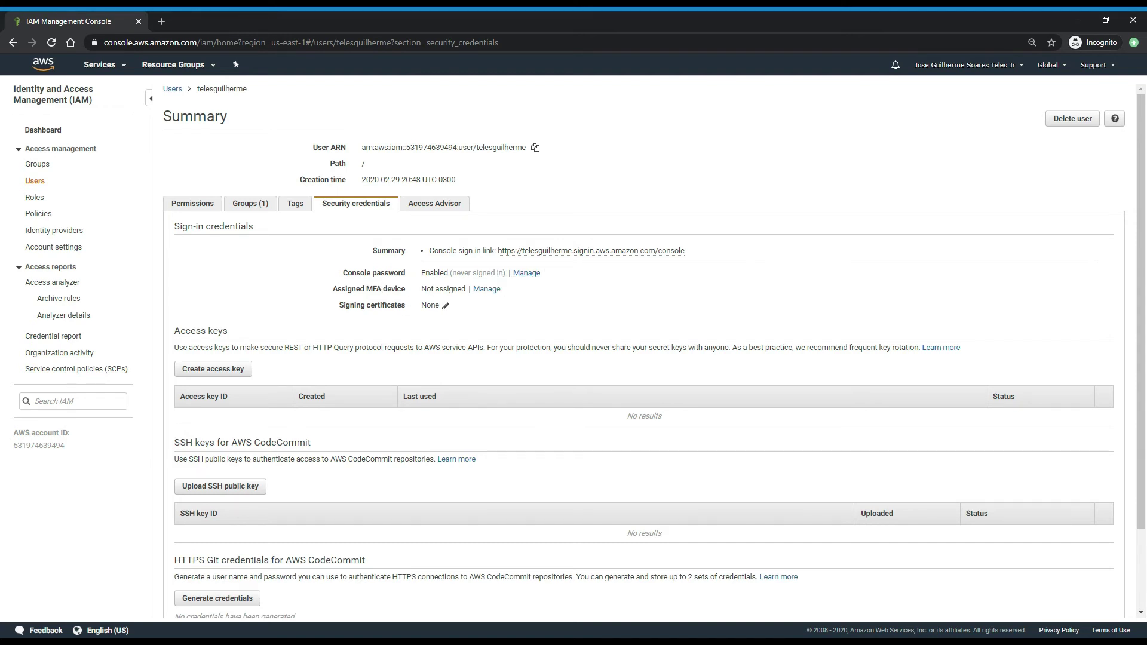
mouse_move(422, 272)
mouse_down()
mouse_move(442, 288)
mouse_move(432, 289)
mouse_up()
click(487, 292)
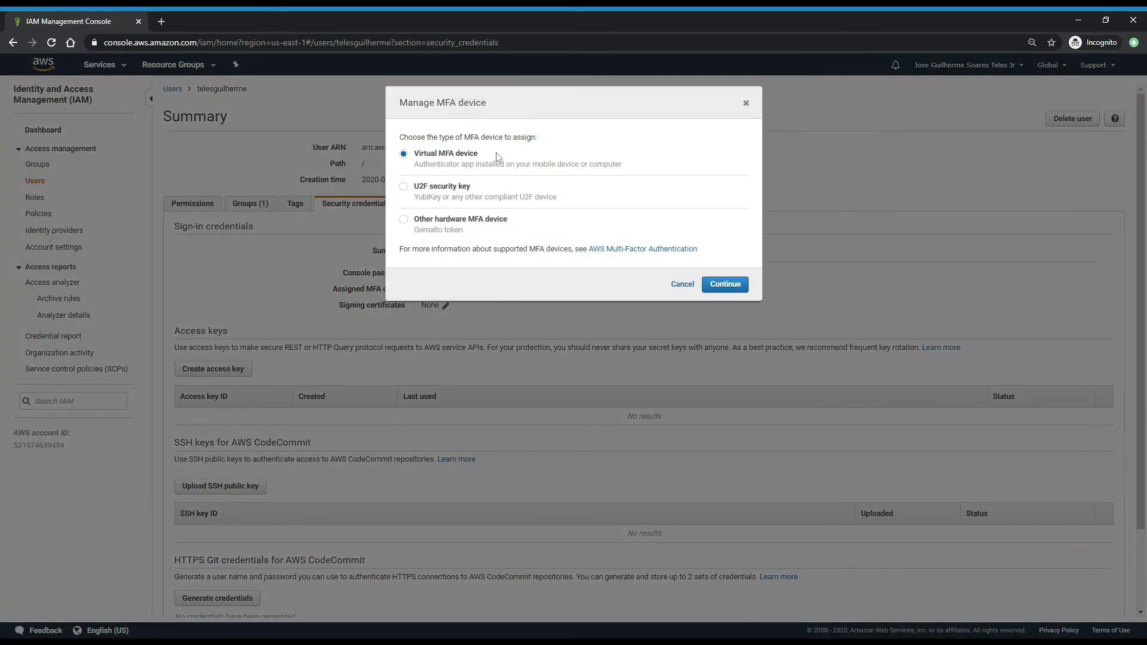
click(724, 283)
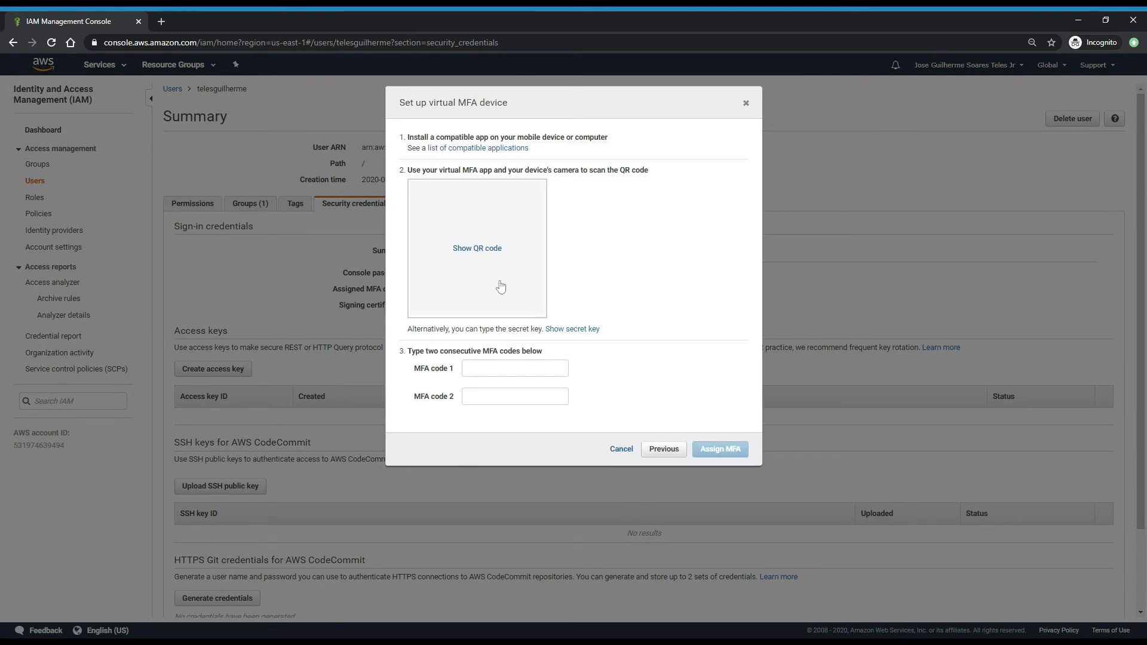
click(745, 103)
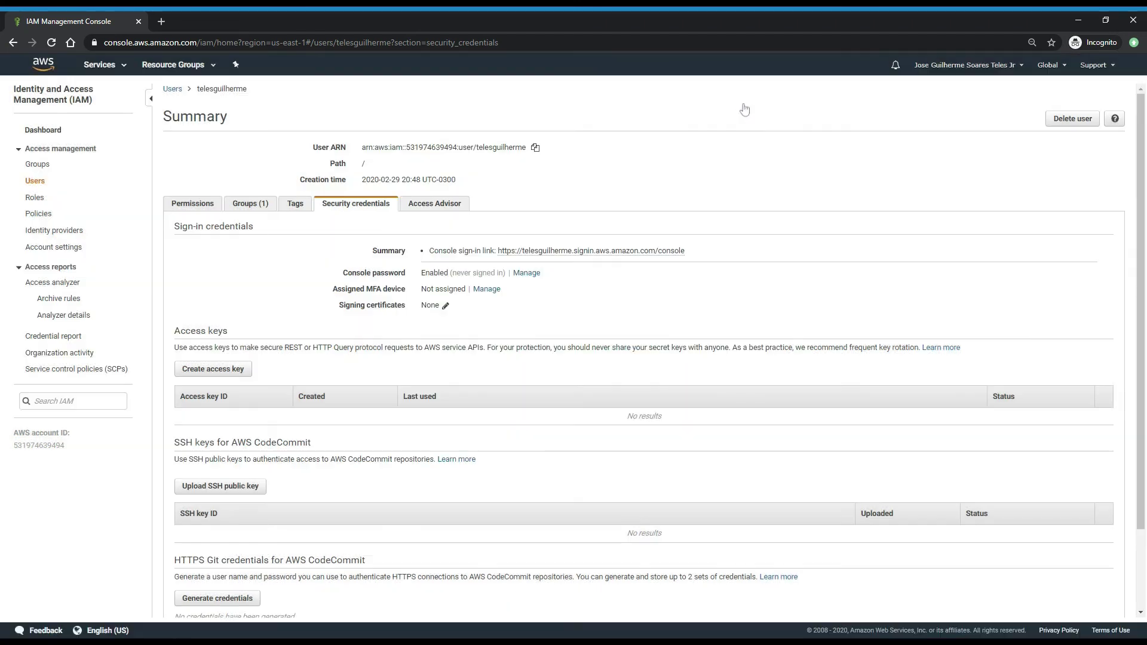
click(529, 274)
click(658, 330)
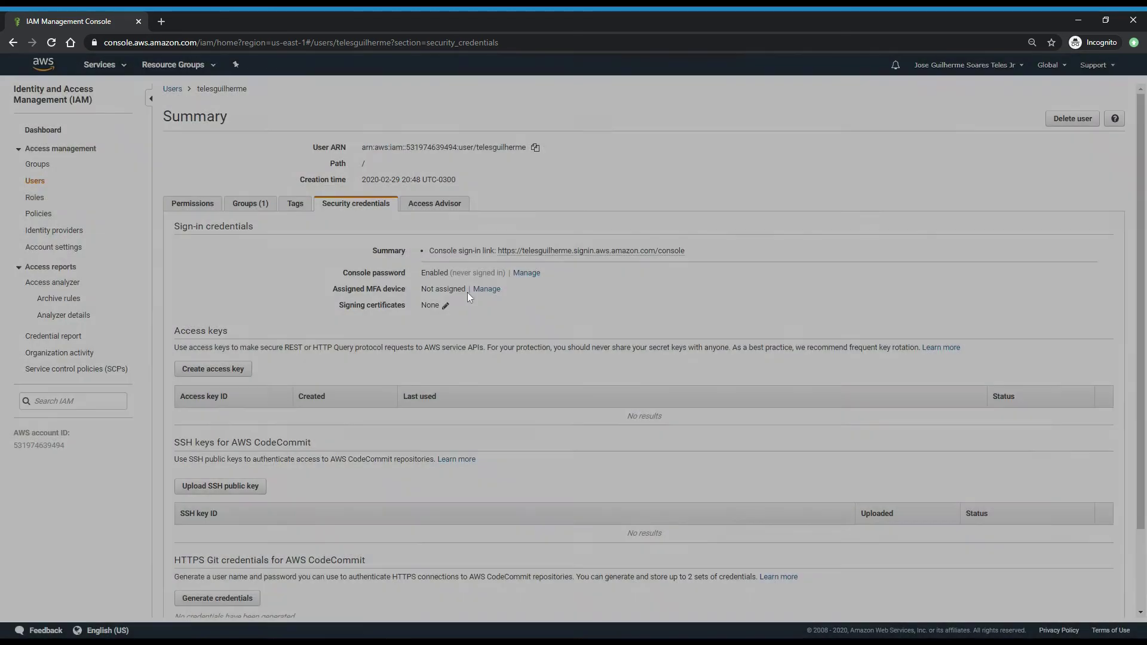
click(485, 289)
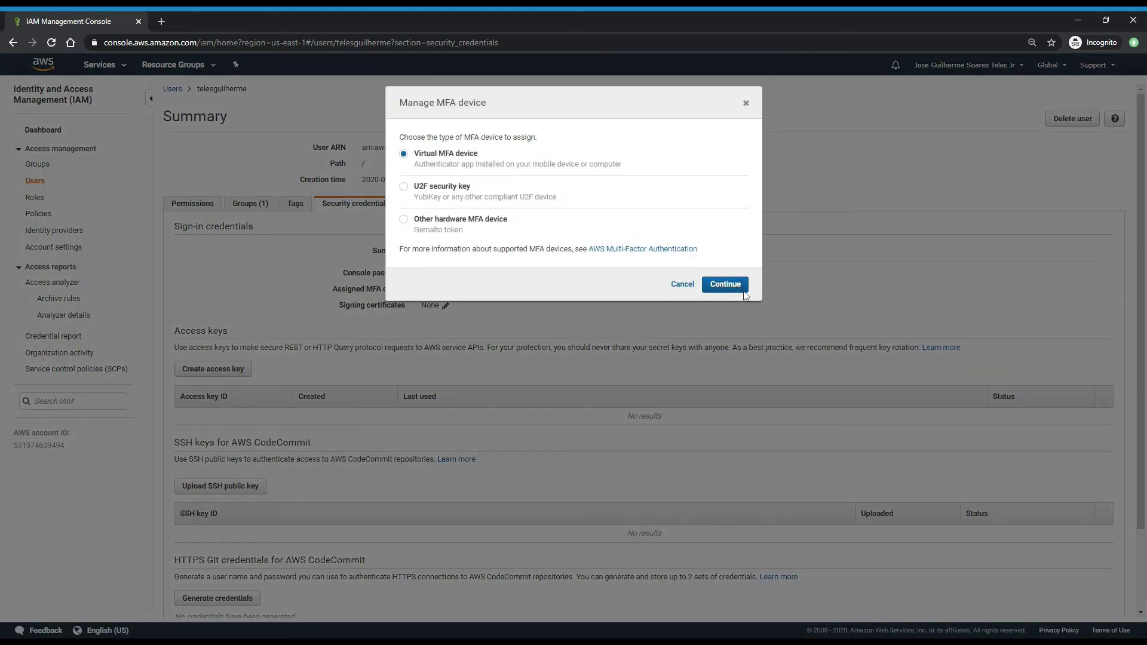
click(726, 285)
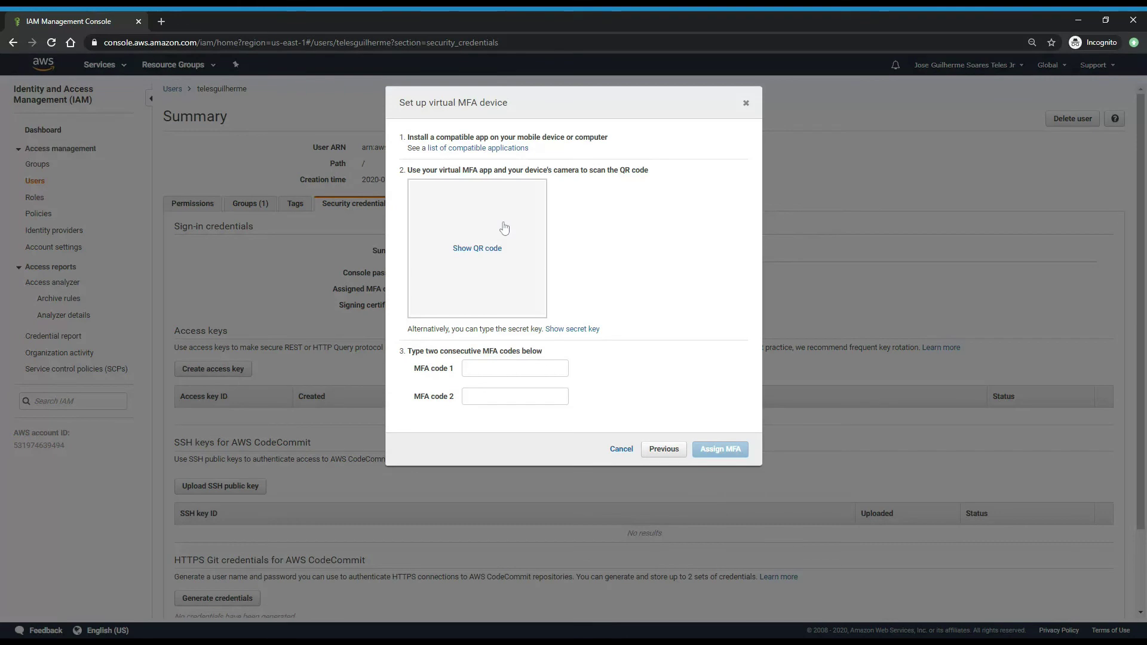
click(614, 449)
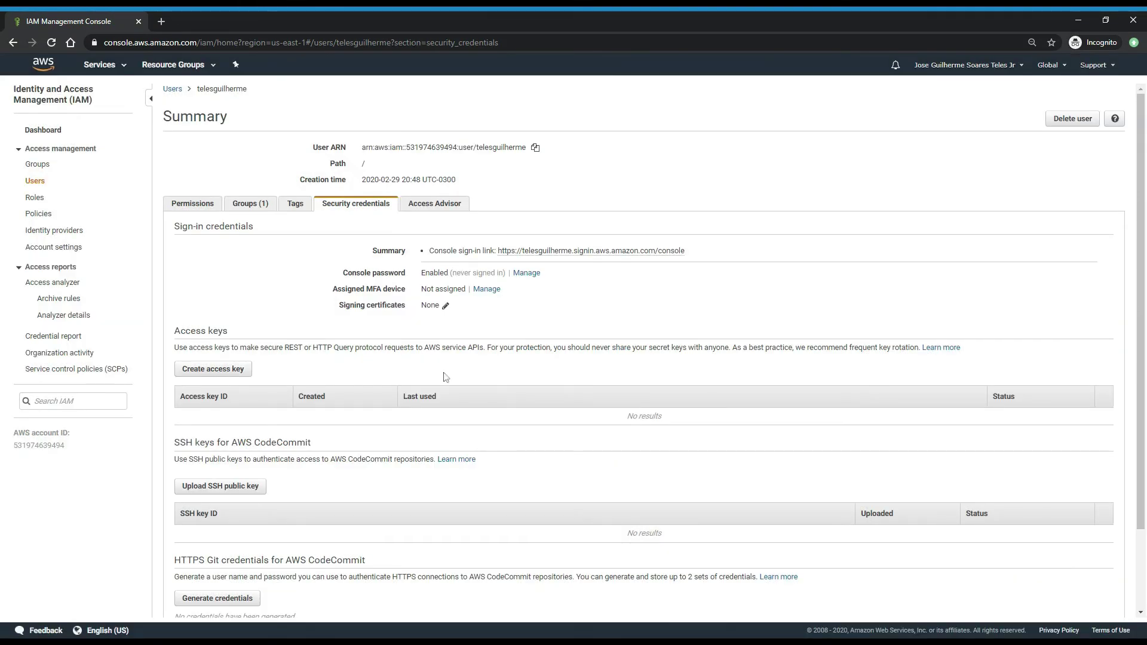
scroll(445, 376, down, 2)
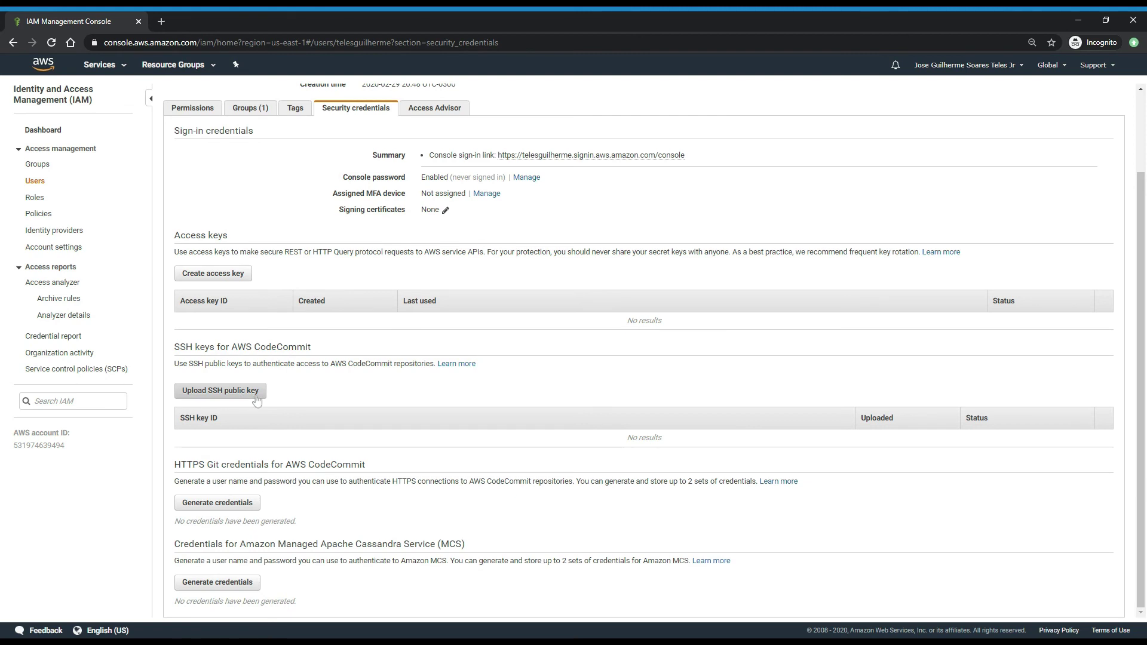
scroll(257, 400, up, 3)
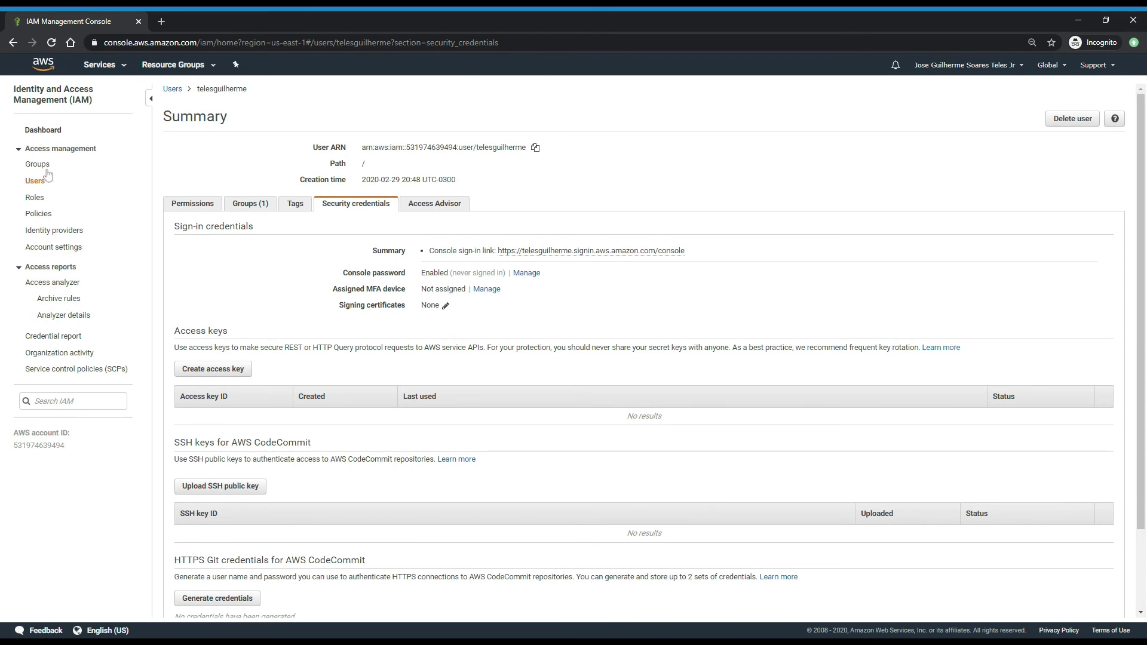
click(42, 167)
- Back on the IAM dashboard, expand the root access keys, root MFA, IAM users, groups and password policy checks
click(48, 133)
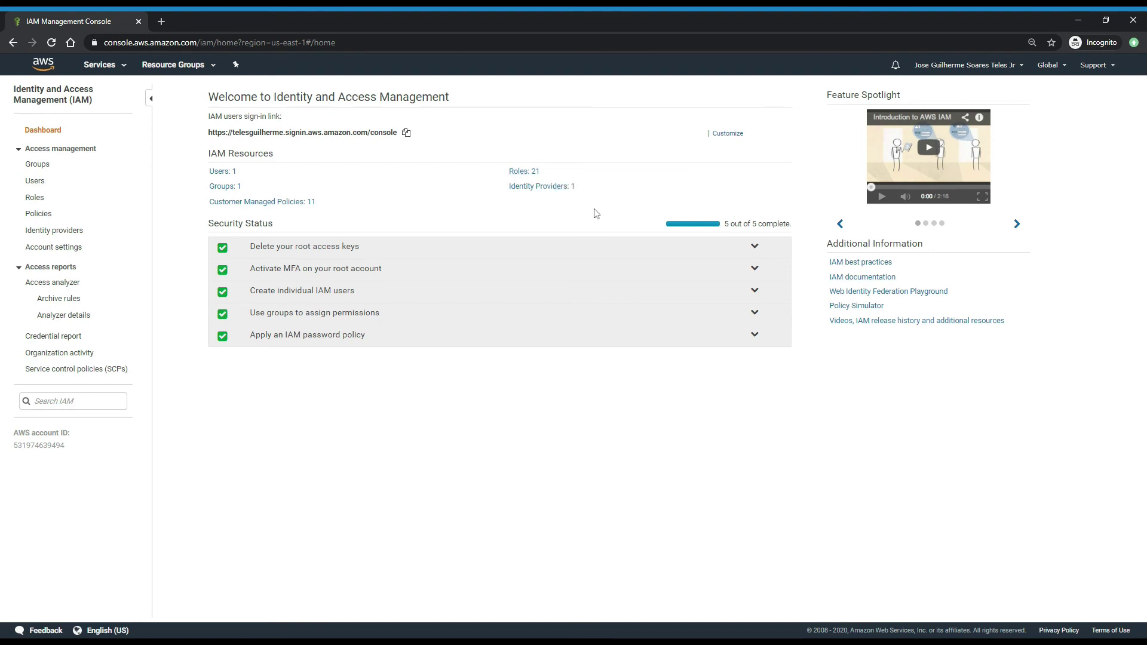
click(417, 254)
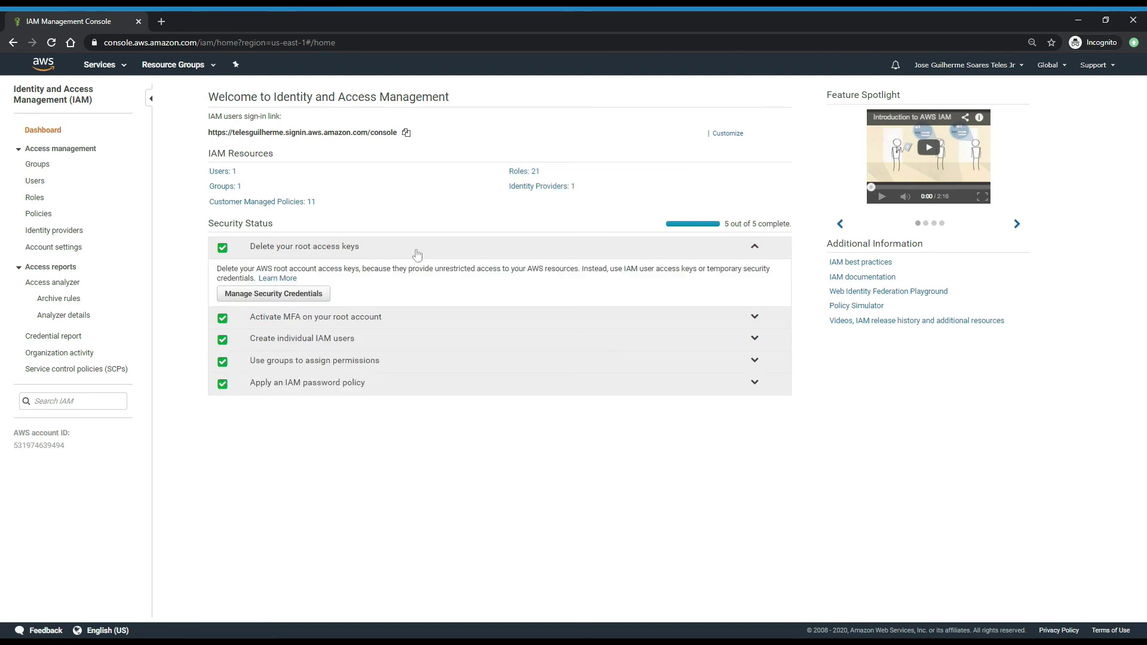
click(390, 317)
click(390, 342)
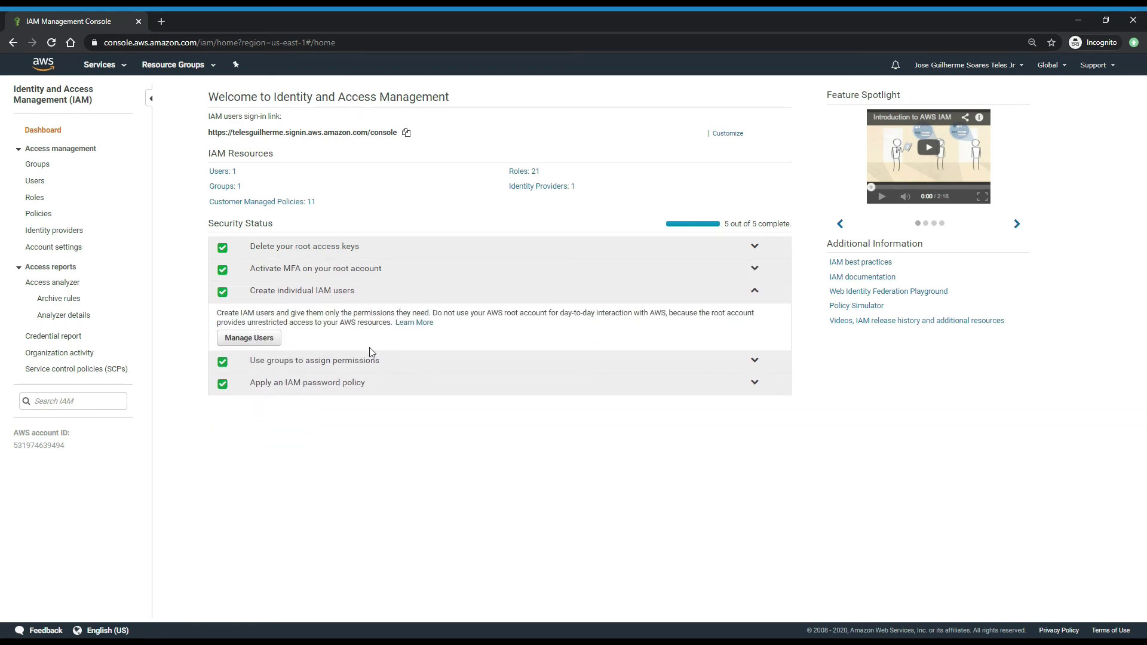
click(372, 357)
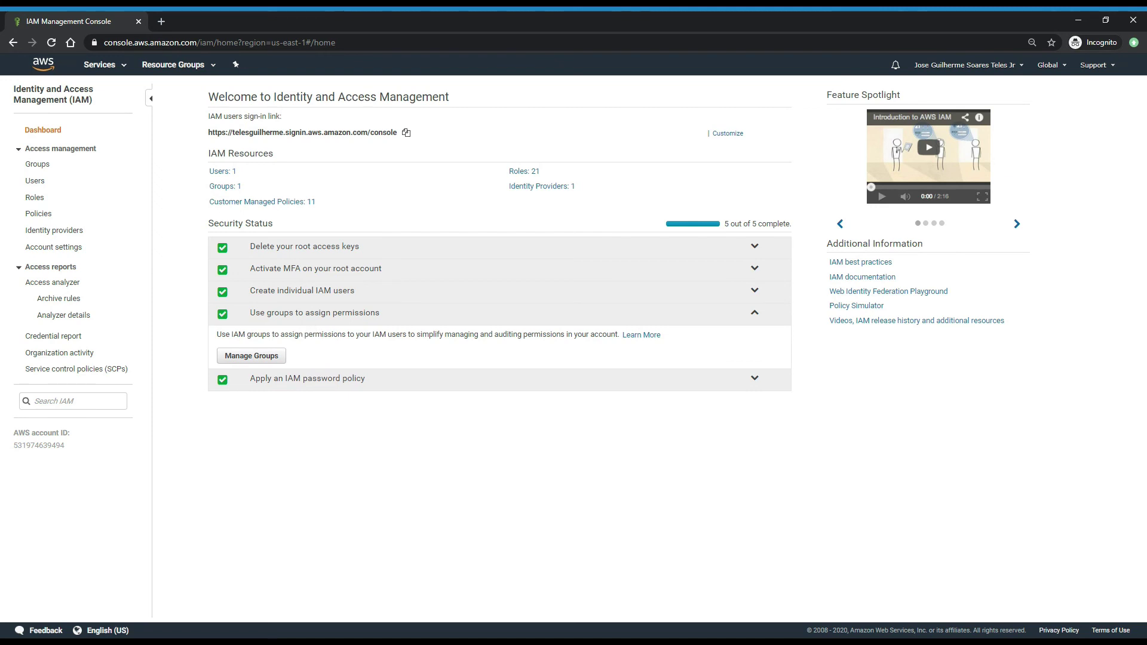
click(366, 378)
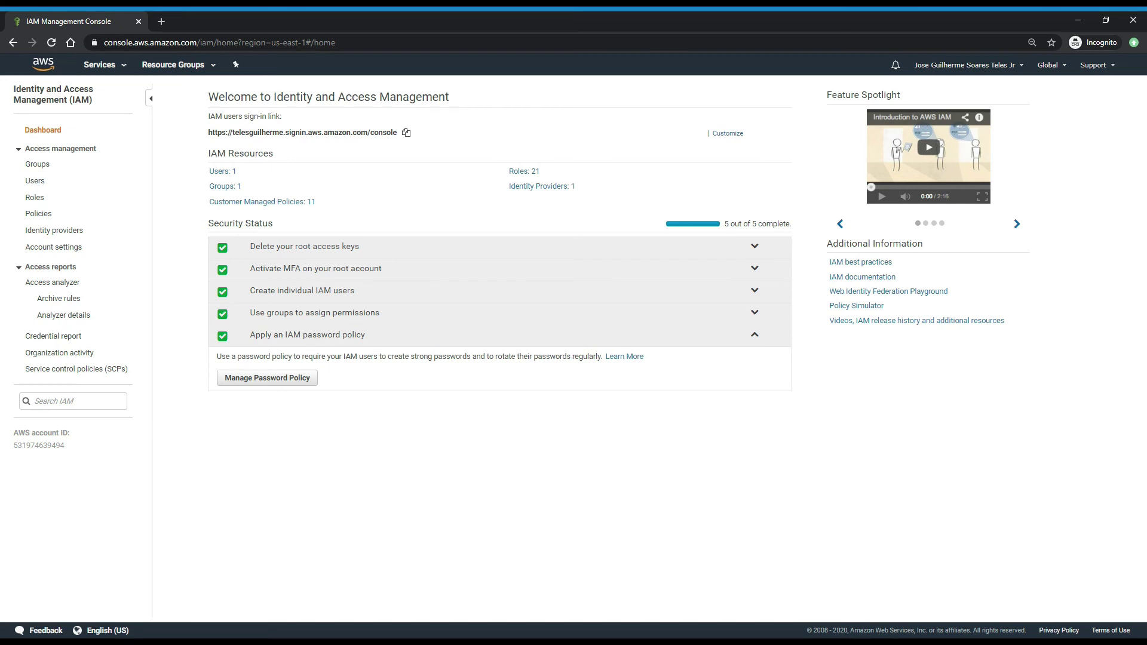